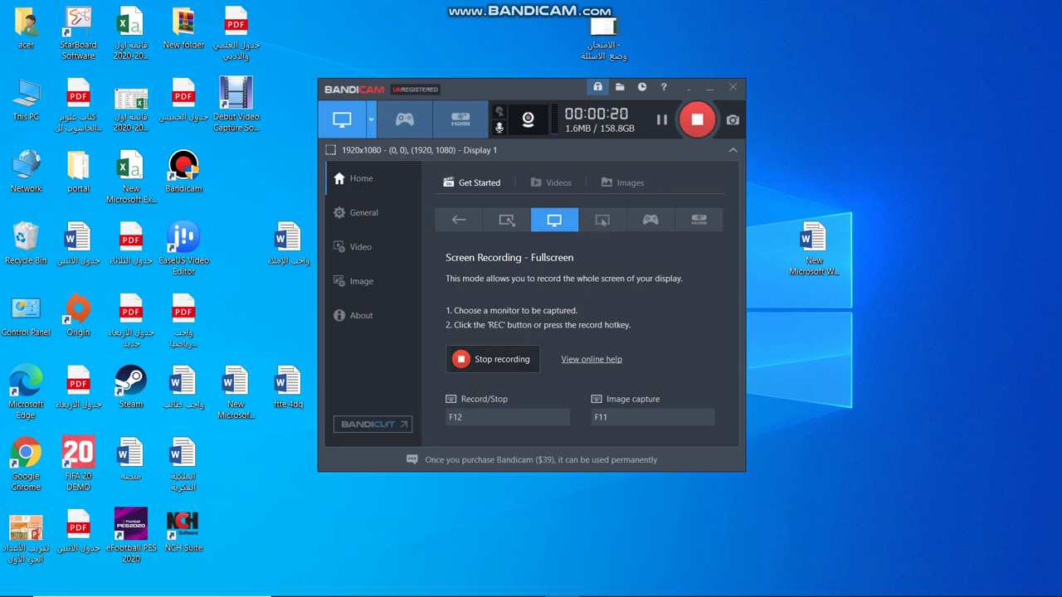
Minimize the Bandicam recorder to the taskbar so the desktop shows while recording continues.
{"action": "left_click", "coordinate": [709, 87]}
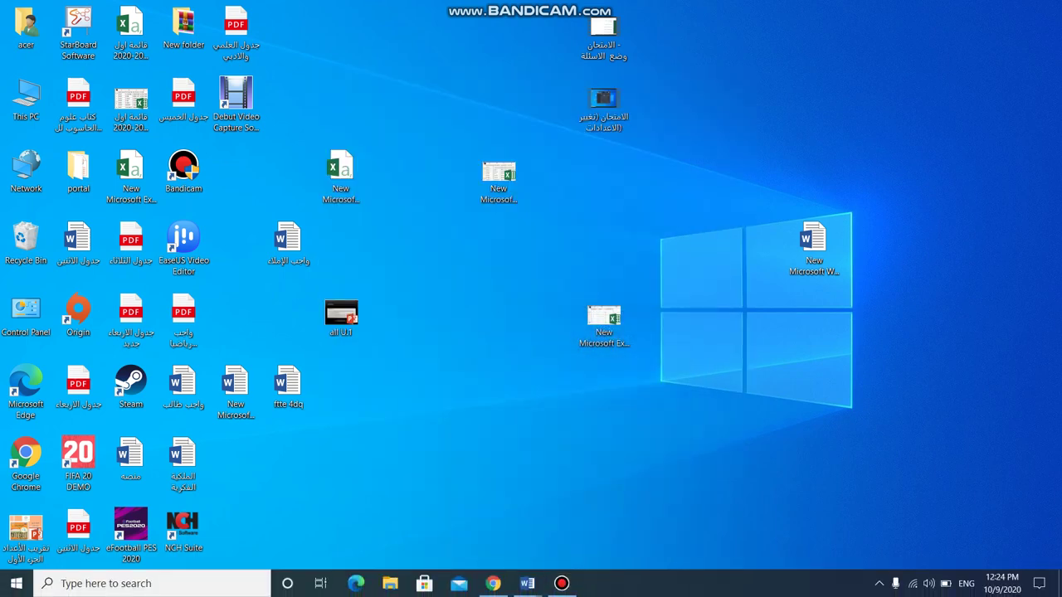
Bring up the Moodle login page in Chrome and enter the account password.
{"action": "left_click", "coordinate": [493, 583]}
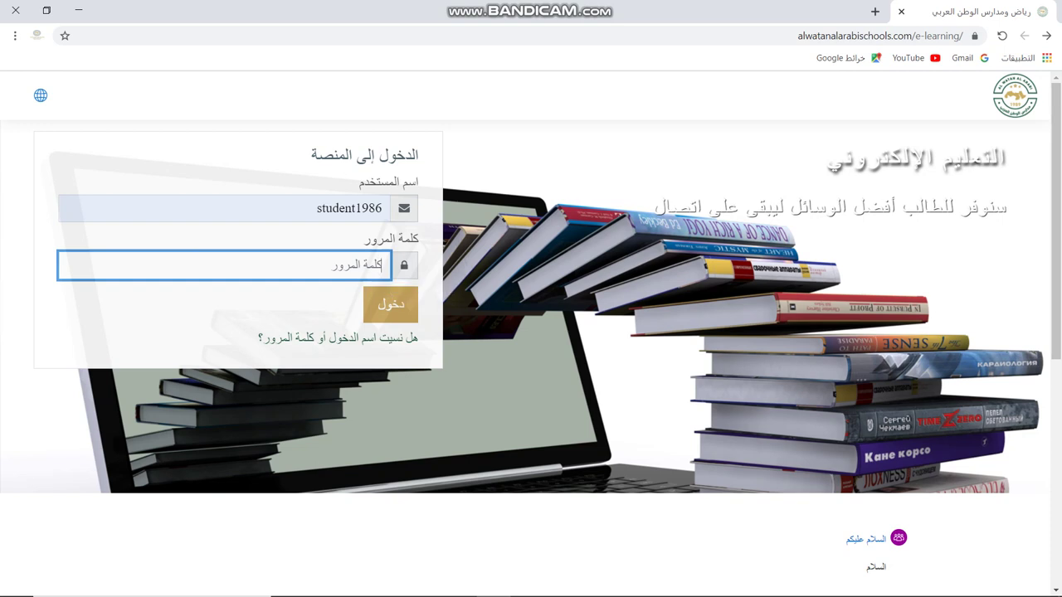
{"action": "type", "text": "123456789"}
Sign in, then scroll the dashboard down to the course cards and back up.
{"action": "left_click", "coordinate": [390, 304]}
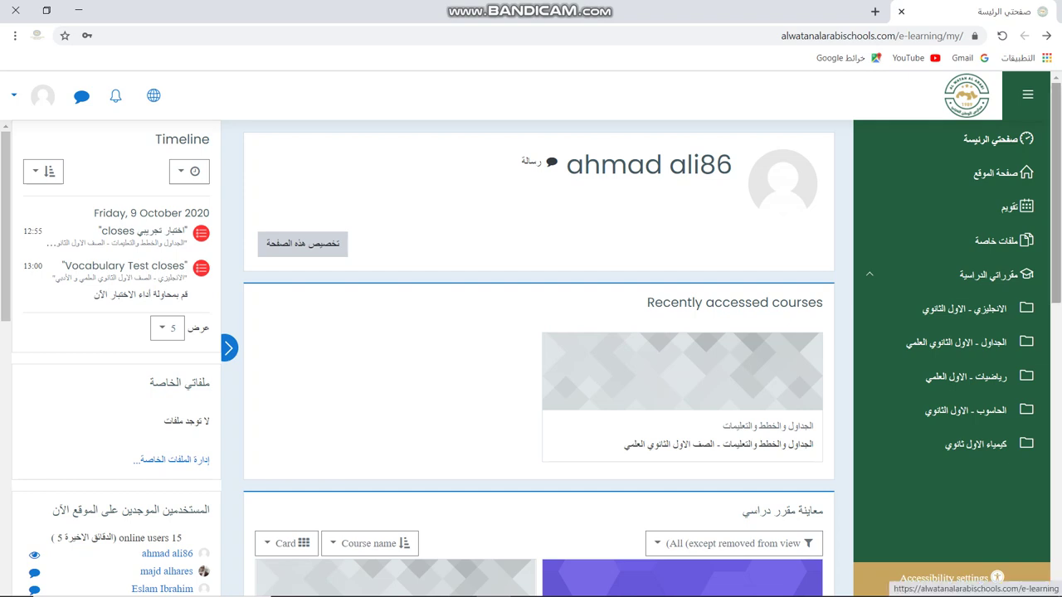
{"action": "scroll", "coordinate": [538, 357], "scroll_direction": "down", "scroll_amount": 4}
{"action": "scroll", "coordinate": [538, 356], "scroll_direction": "down", "scroll_amount": 1}
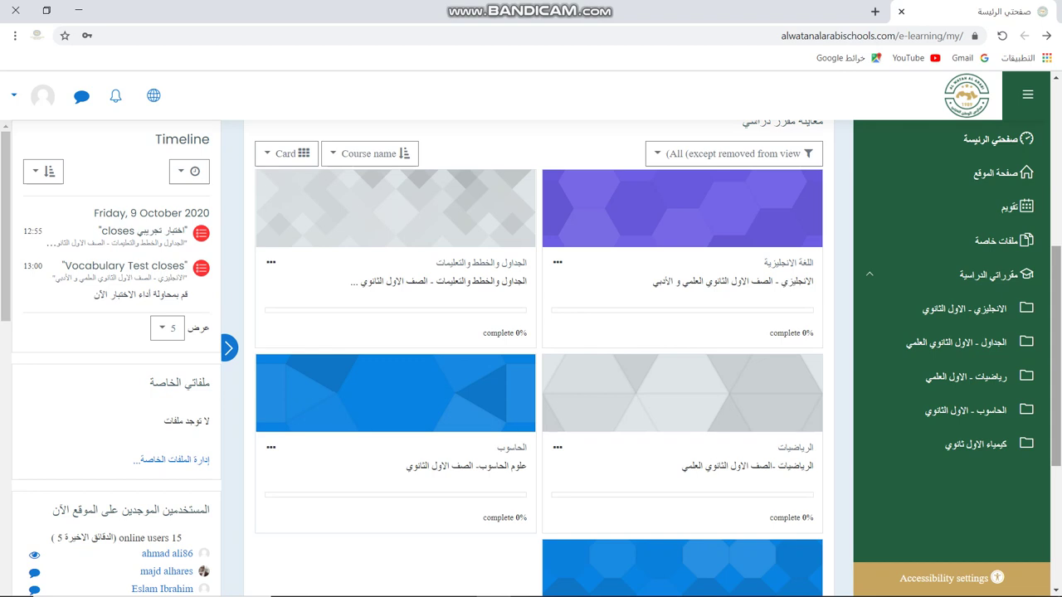
{"action": "scroll", "coordinate": [539, 357], "scroll_direction": "up", "scroll_amount": 3}
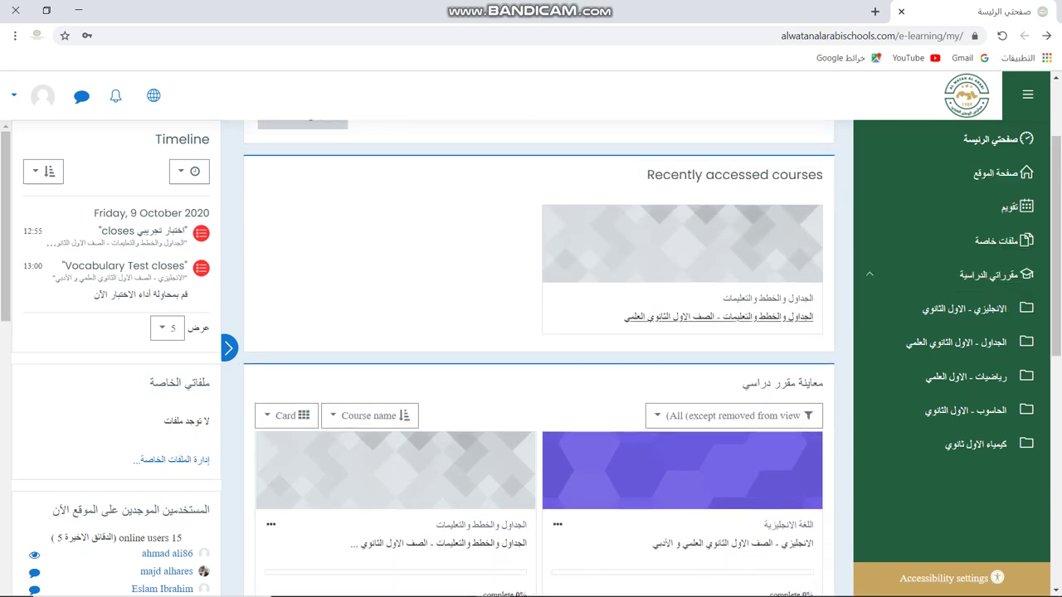
Open the الجداول والخطط والتعليمات course and the اختبار تجريبي quiz, and request a new attempt.
{"action": "left_click", "coordinate": [718, 317]}
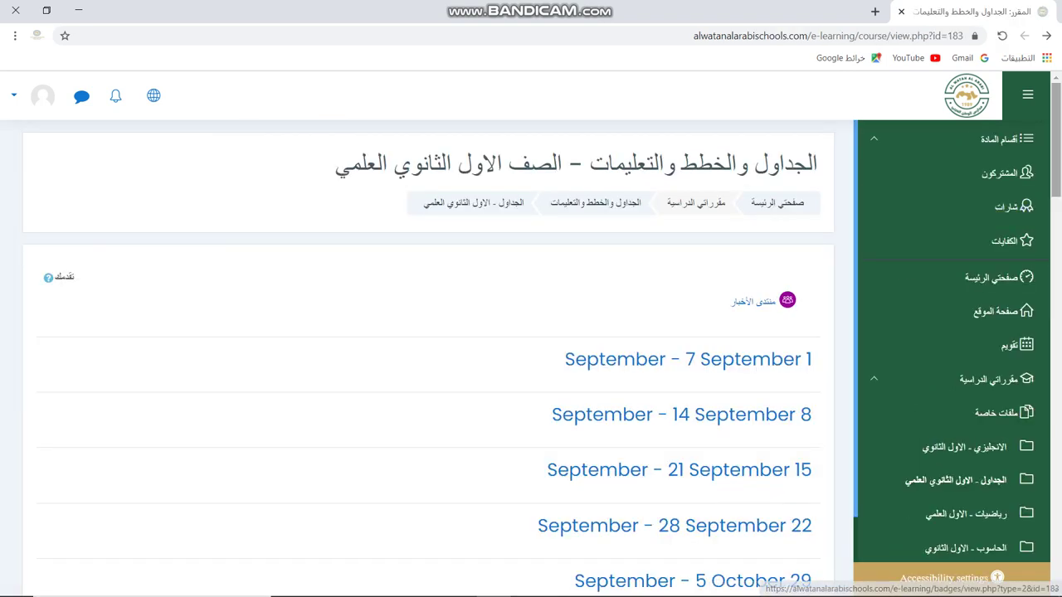
{"action": "scroll", "coordinate": [428, 357], "scroll_direction": "down", "scroll_amount": 4}
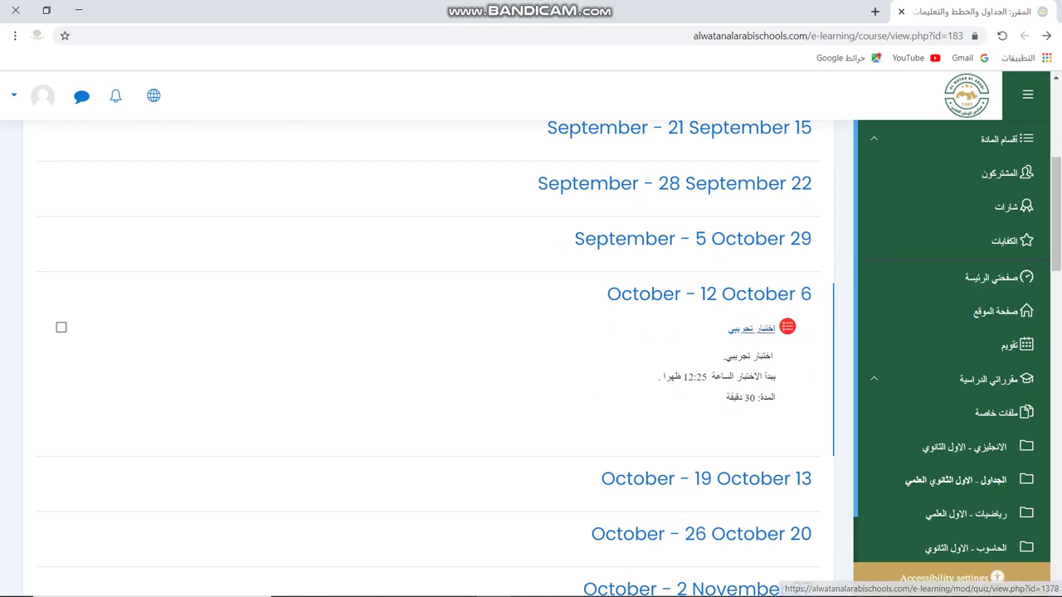
{"action": "left_click", "coordinate": [752, 328]}
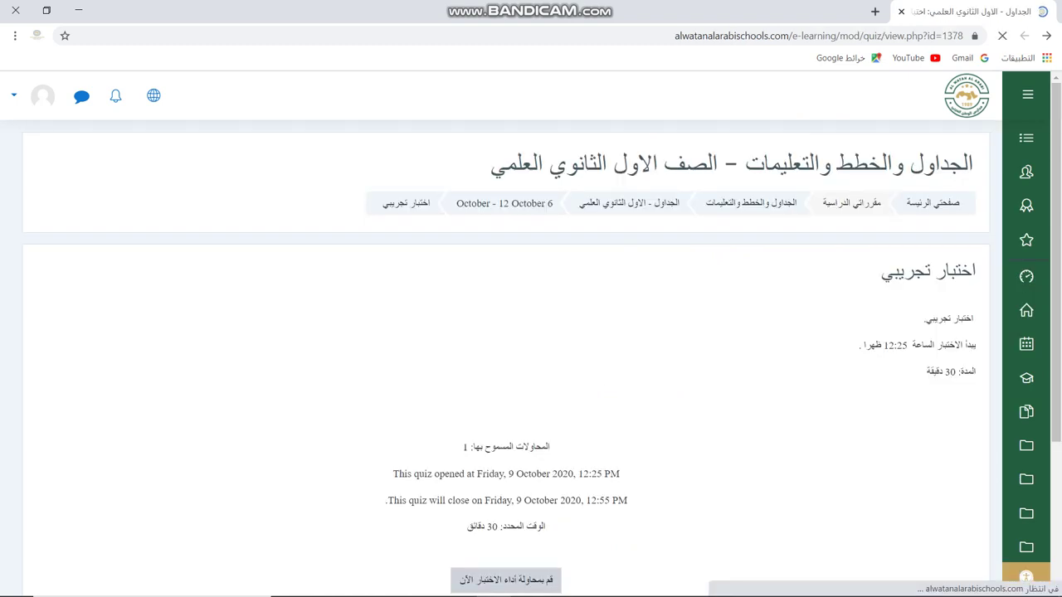
{"action": "scroll", "coordinate": [506, 357], "scroll_direction": "down", "scroll_amount": 1}
{"action": "scroll", "coordinate": [506, 357], "scroll_direction": "down", "scroll_amount": 1}
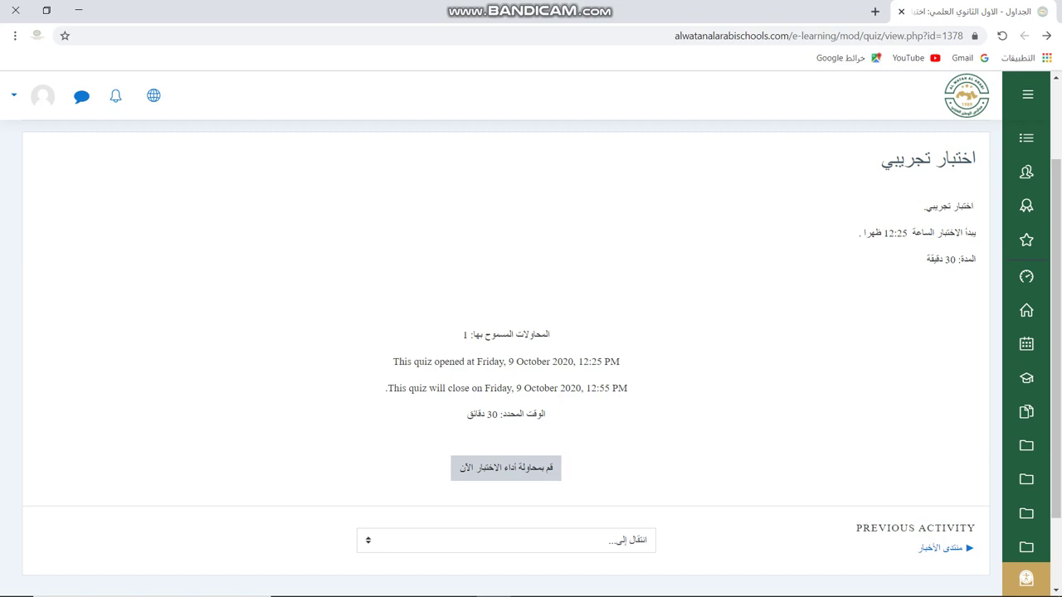
{"action": "left_click", "coordinate": [506, 468]}
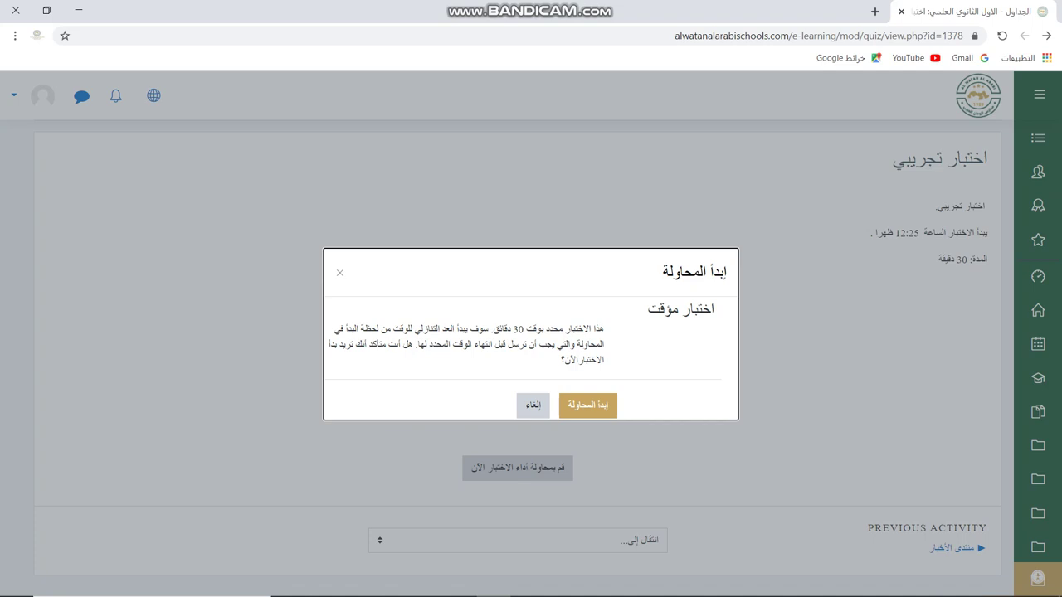
Confirm starting the 30-minute timed attempt with إبدأ المحاولة.
{"action": "left_click", "coordinate": [587, 405]}
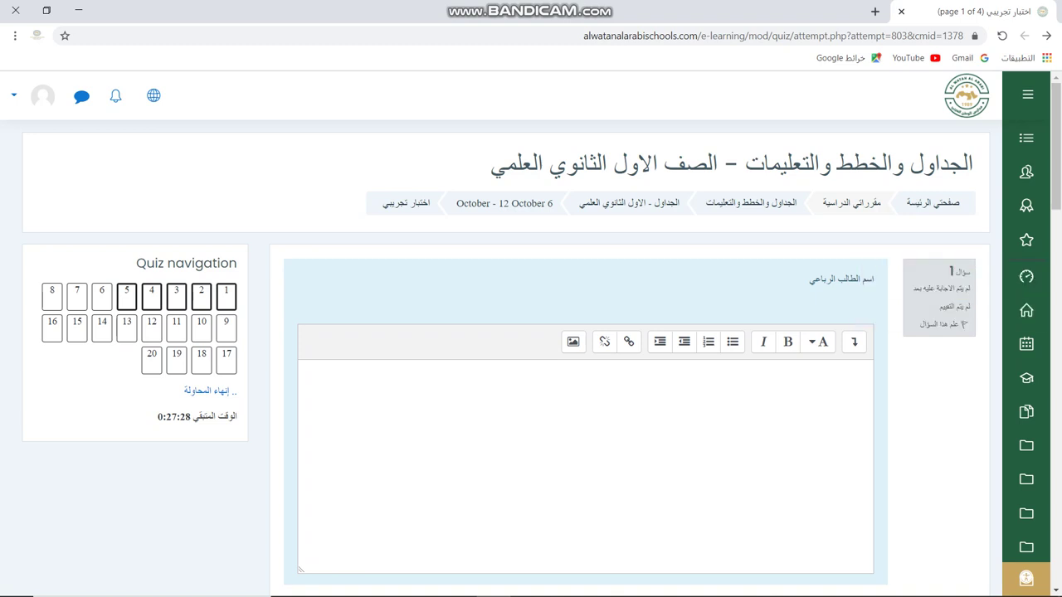
Enter the student's full name as question 1's answer, correcting typos.
{"action": "scroll", "coordinate": [531, 332], "scroll_direction": "down", "scroll_amount": 1}
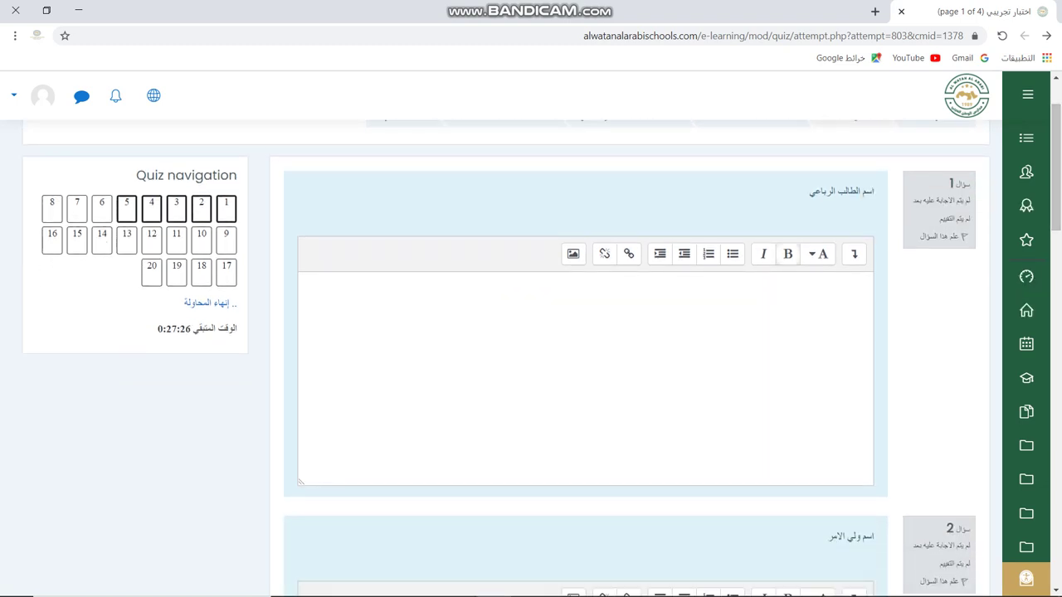
{"action": "left_click", "coordinate": [870, 282]}
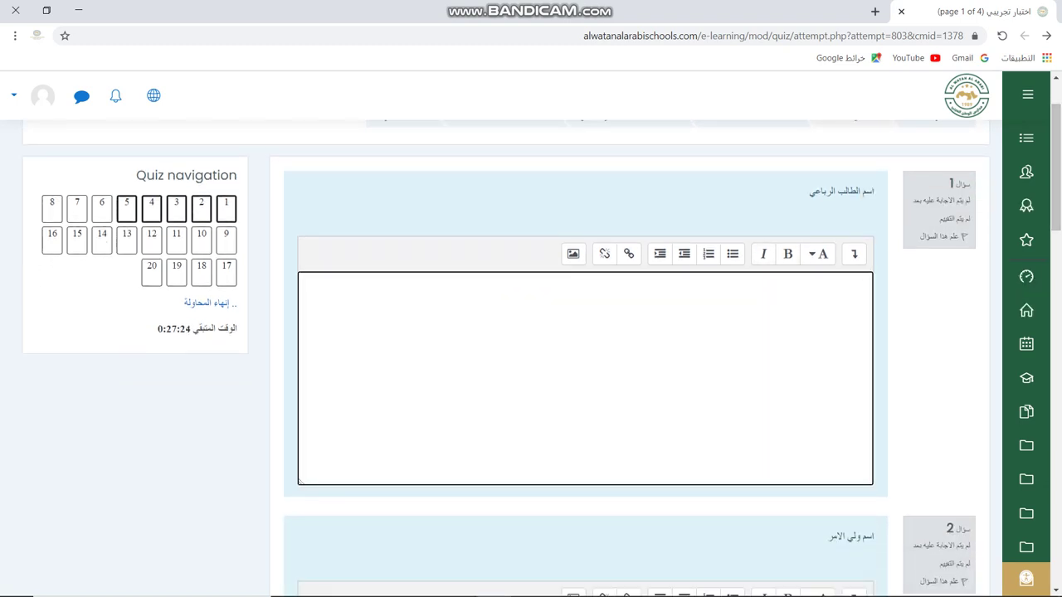
{"action": "type", "text": "hpl"}
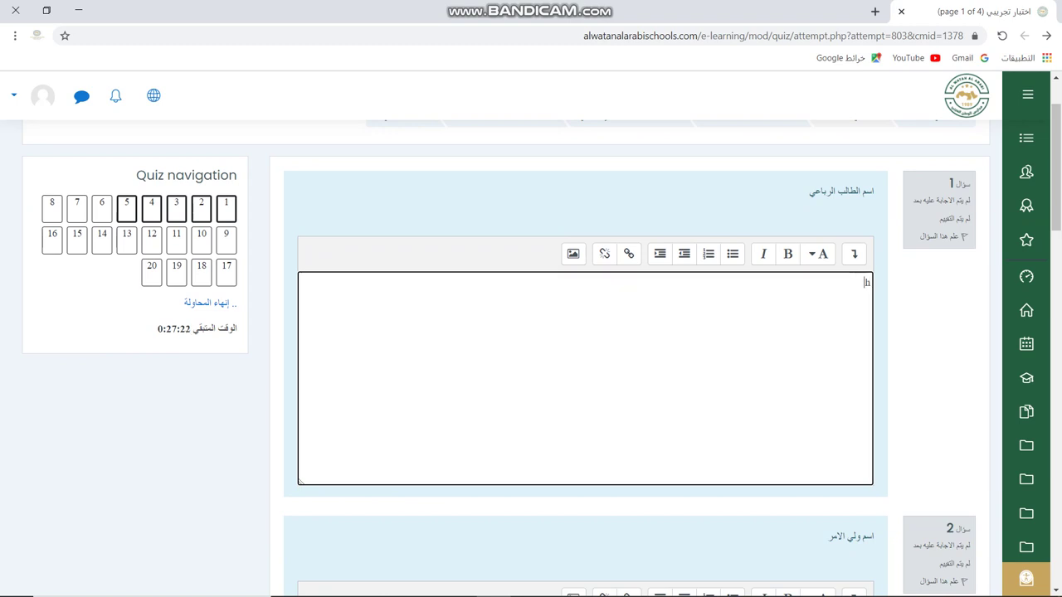
{"action": "key", "text": "BackSpace"}
{"action": "key", "text": "BackSpace"}
{"action": "key", "text": "BackSpace"}
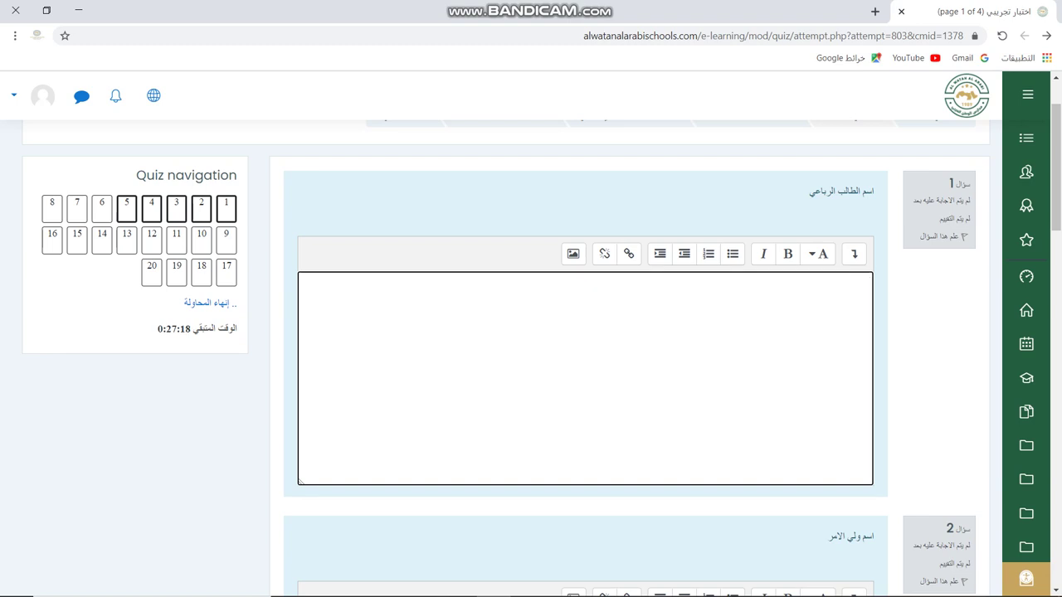
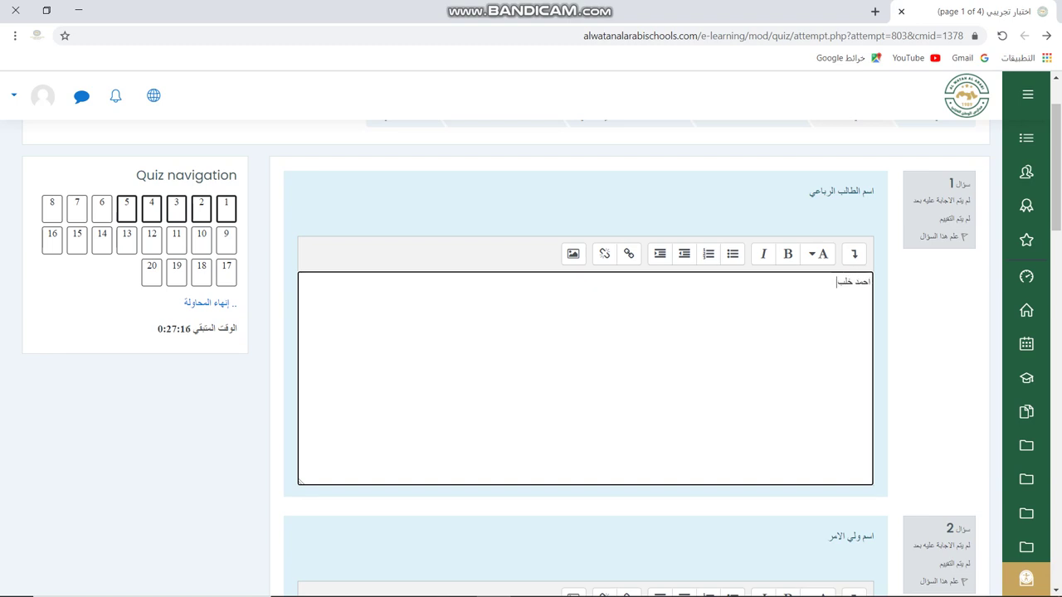
Enter the guardian's name as question 2's answer.
{"action": "scroll", "coordinate": [581, 348], "scroll_direction": "down", "scroll_amount": 4}
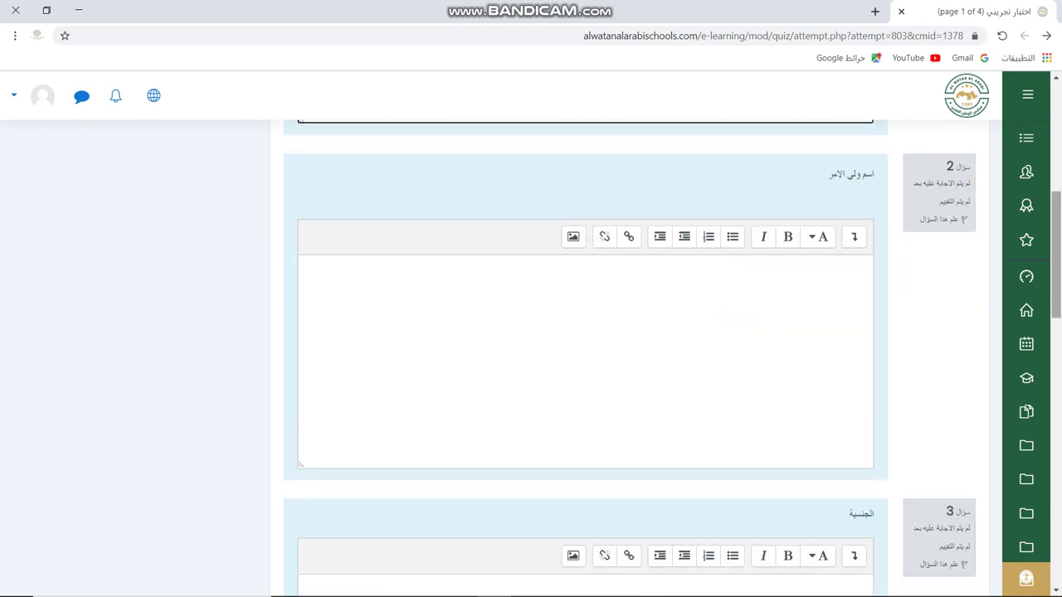
{"action": "left_click", "coordinate": [869, 265]}
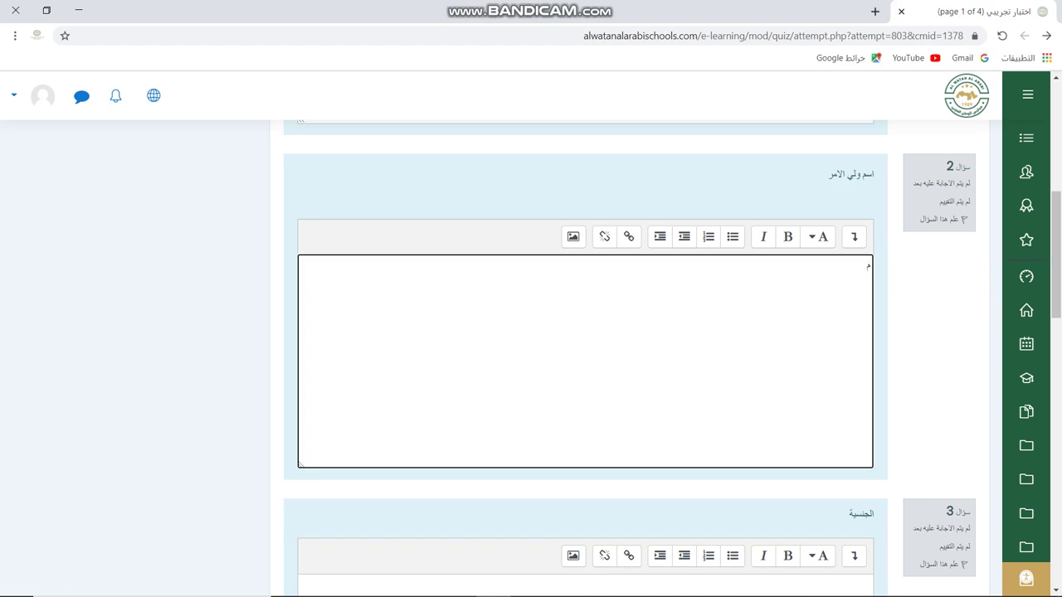
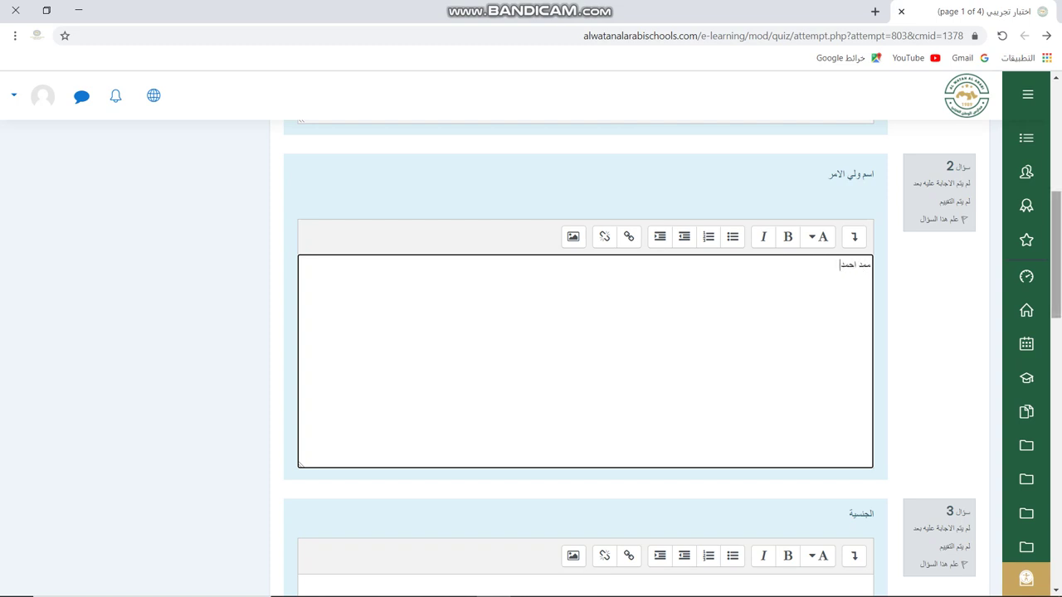
{"action": "scroll", "coordinate": [585, 356], "scroll_direction": "down", "scroll_amount": 3}
{"action": "left_click", "coordinate": [867, 355]}
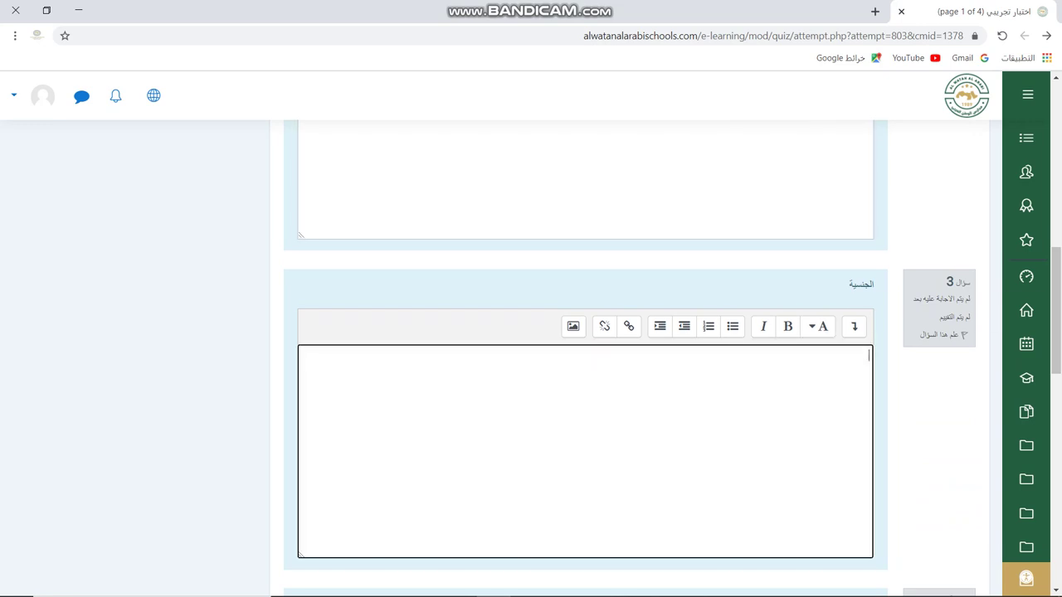
Answer question 3 with الاردنية and question 4 with the student's national number.
{"action": "type", "text": "الاردنية"}
{"action": "scroll", "coordinate": [584, 357], "scroll_direction": "down", "scroll_amount": 3}
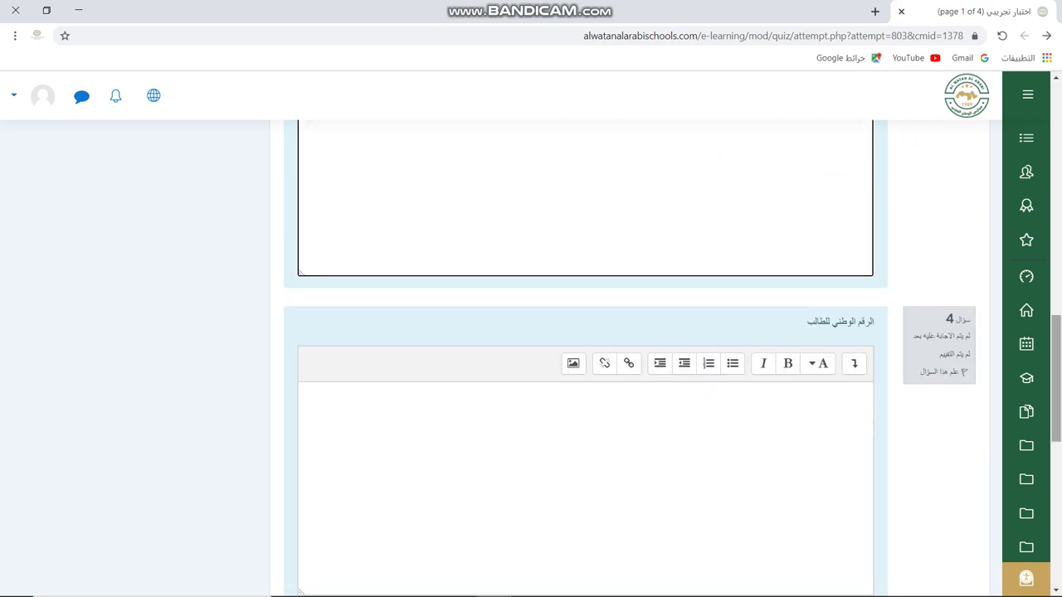
{"action": "left_click", "coordinate": [867, 392]}
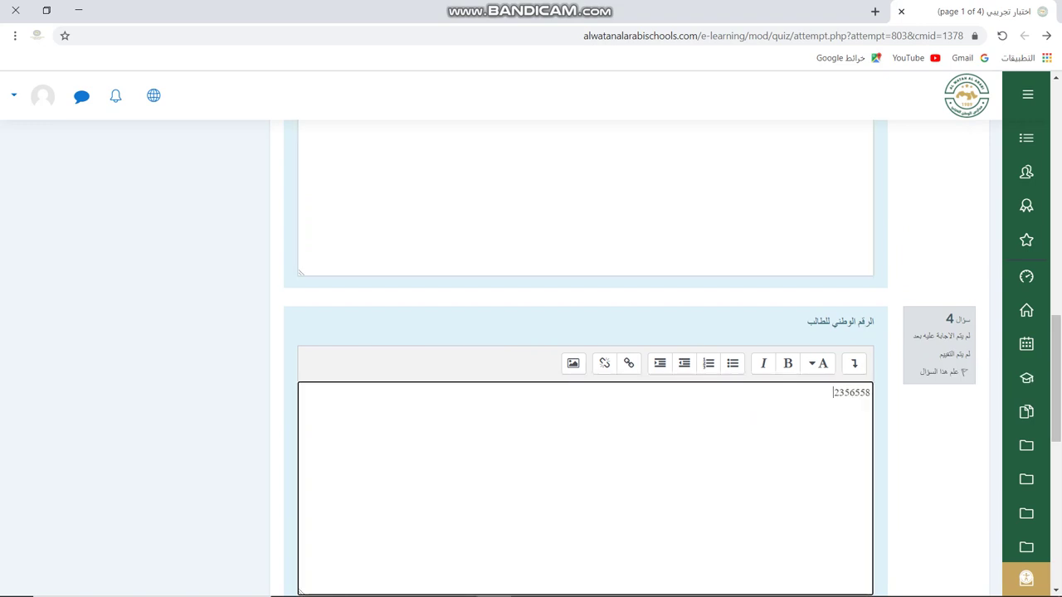
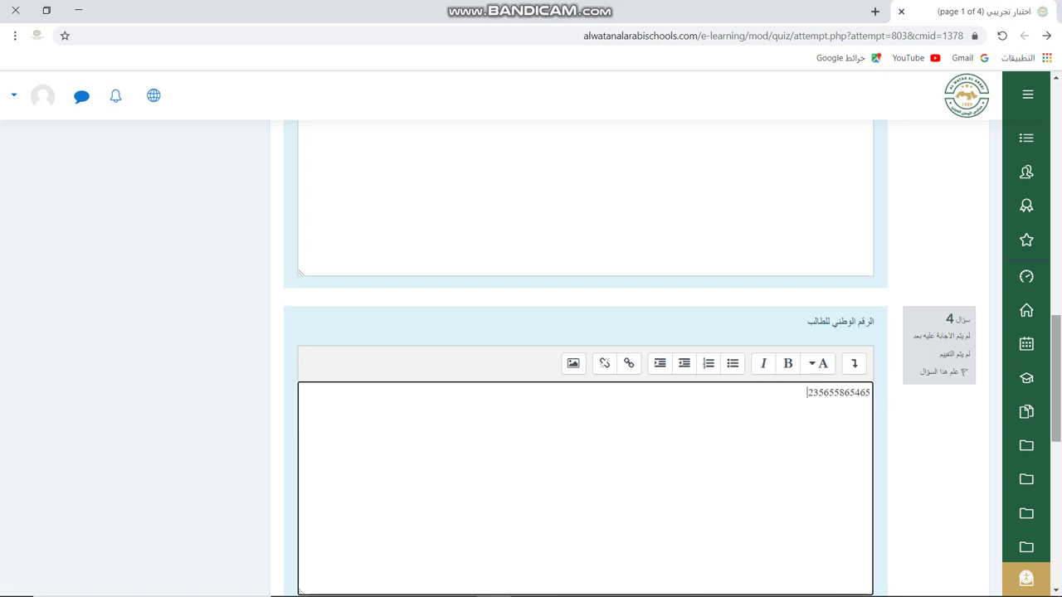
Answer question 5 with ألشعبة أ and move on to page 2.
{"action": "scroll", "coordinate": [581, 357], "scroll_direction": "down", "scroll_amount": 4}
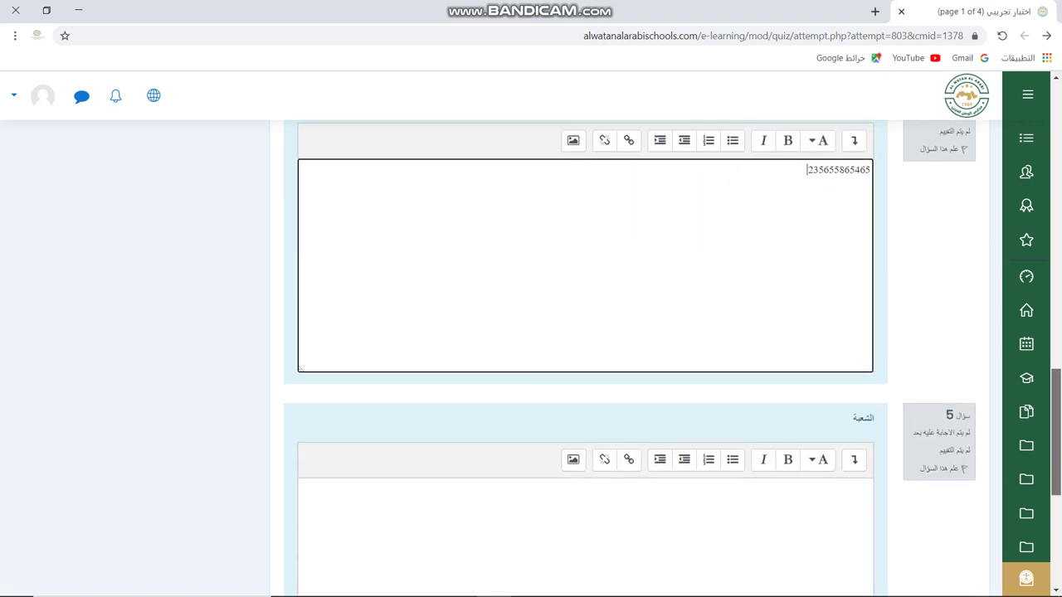
{"action": "left_click", "coordinate": [868, 355]}
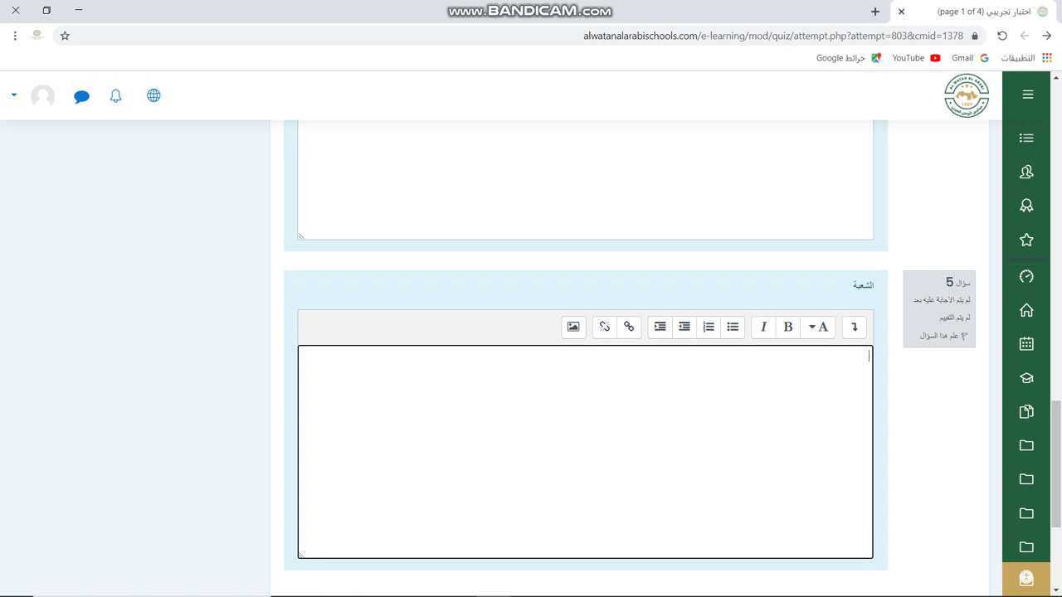
{"action": "type", "text": "أ"}
{"action": "type", "text": "لشع"}
{"action": "type", "text": "بة أ"}
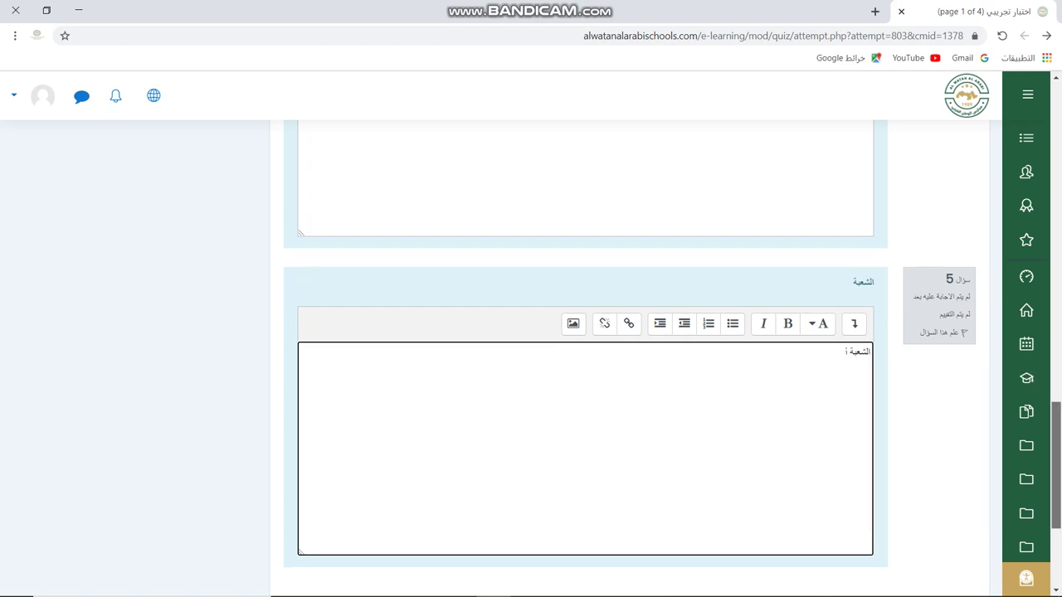
{"action": "scroll", "coordinate": [581, 356], "scroll_direction": "down", "scroll_amount": 2}
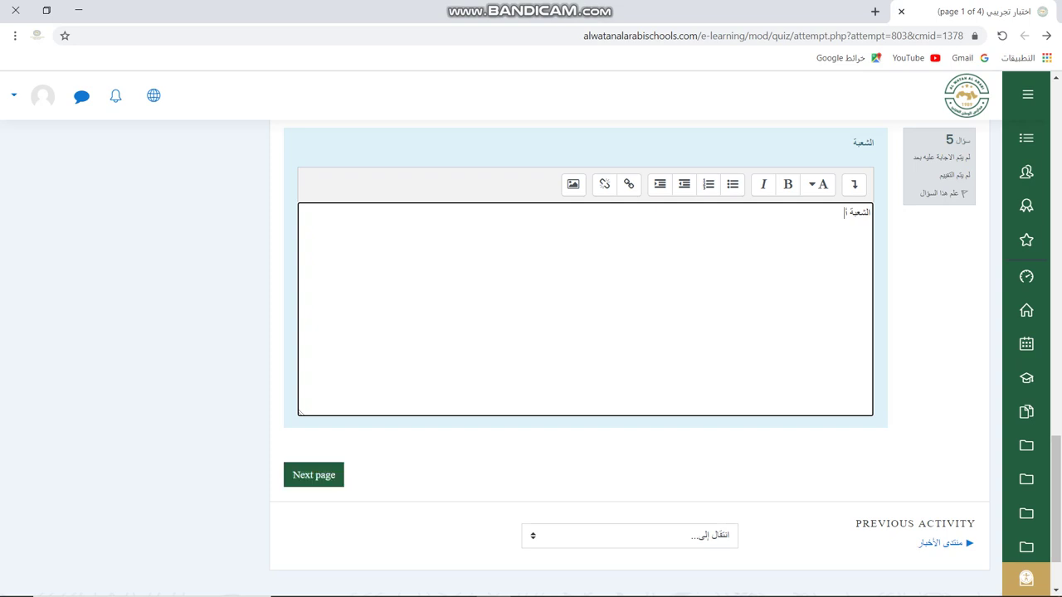
{"action": "left_click", "coordinate": [313, 474]}
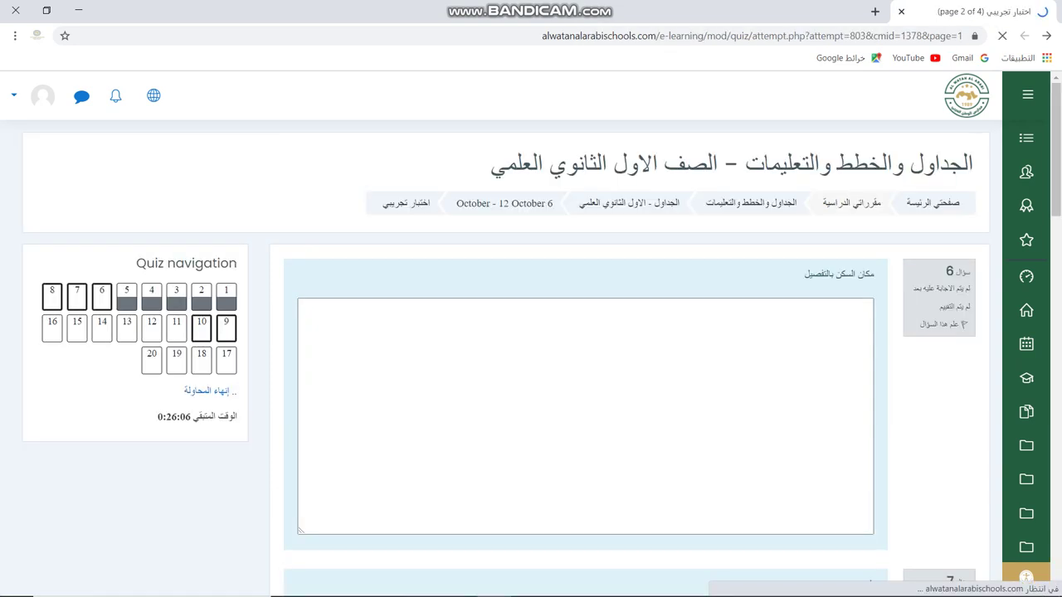
Enter the student's detailed home address as question 6's answer.
{"action": "left_click", "coordinate": [869, 345]}
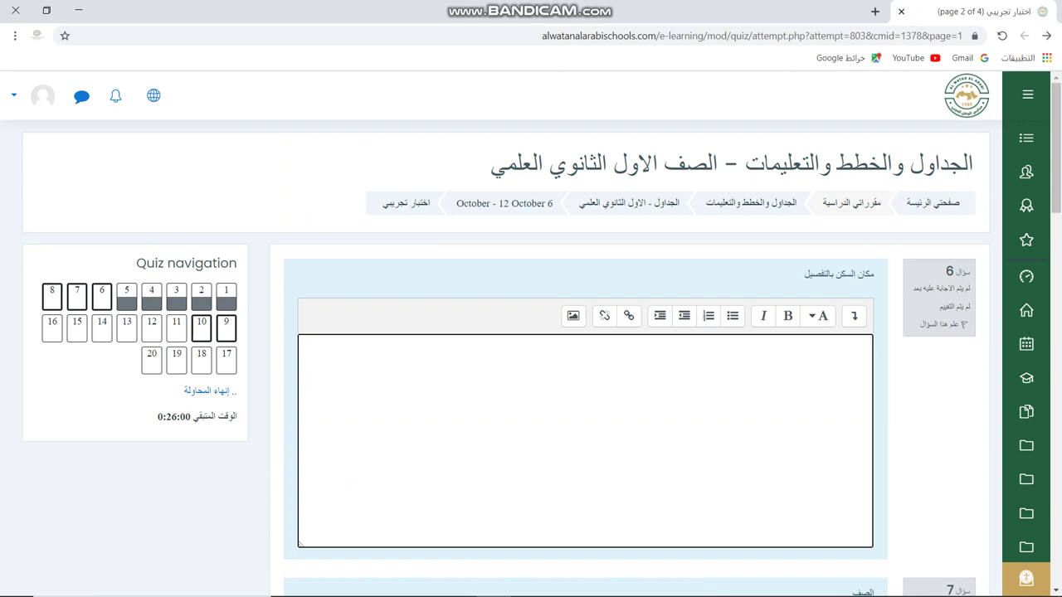
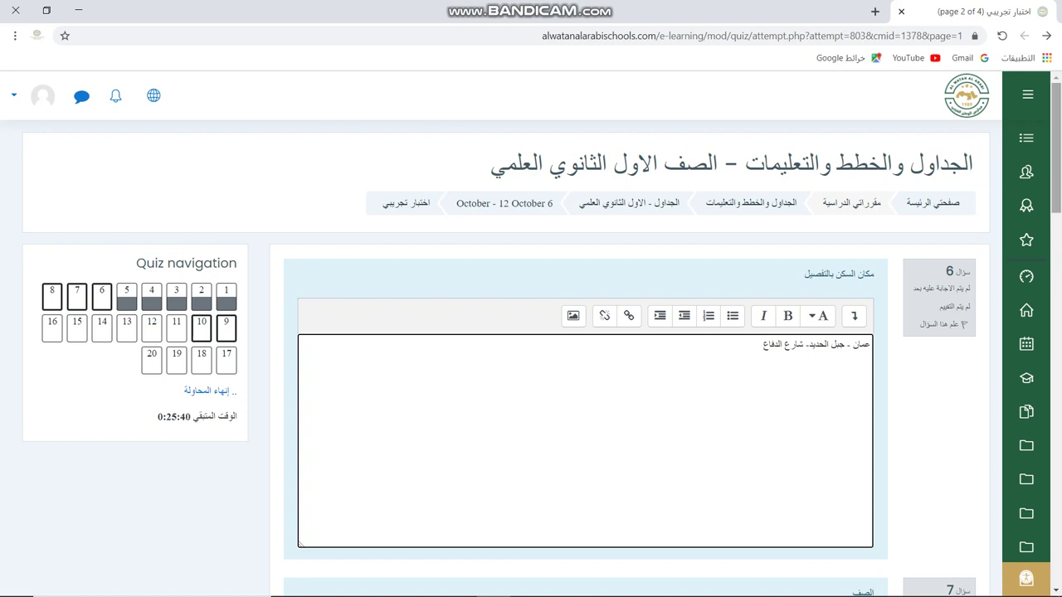
{"action": "scroll", "coordinate": [530, 331], "scroll_direction": "down", "scroll_amount": 3}
{"action": "scroll", "coordinate": [531, 332], "scroll_direction": "down", "scroll_amount": 2}
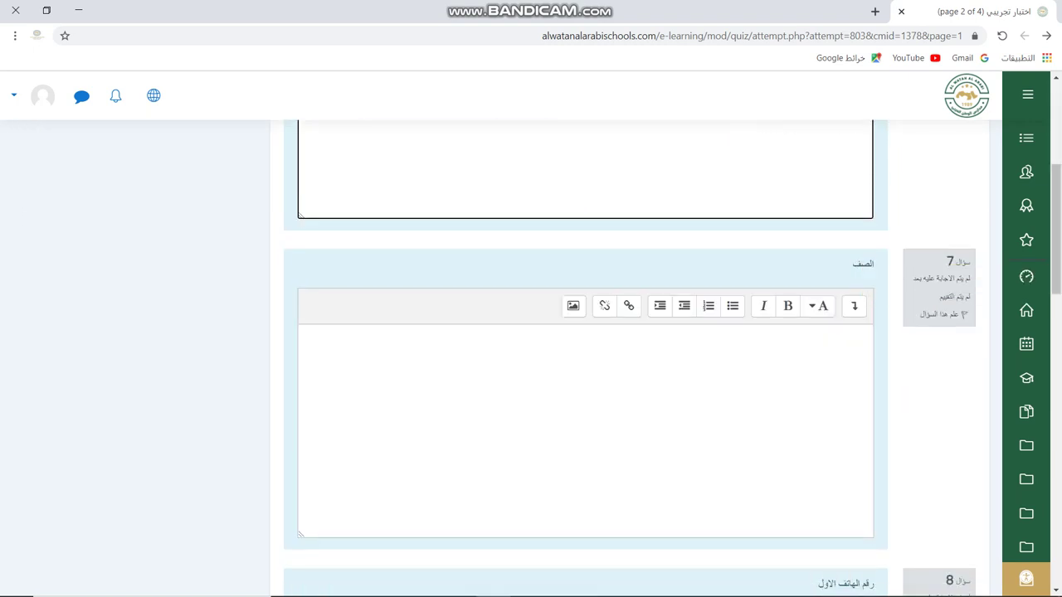
Answer question 7 with الاول الثانوي and question 8 with the first phone number.
{"action": "left_click", "coordinate": [868, 334]}
{"action": "type", "text": "الا"}
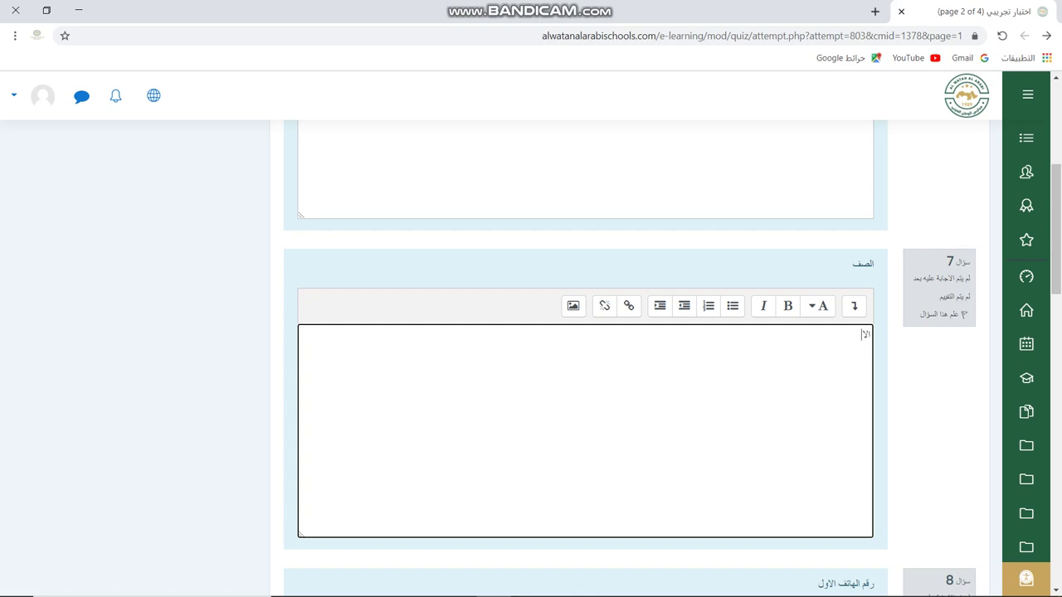
{"action": "type", "text": "ول الثانوي"}
{"action": "scroll", "coordinate": [585, 348], "scroll_direction": "down", "scroll_amount": 2}
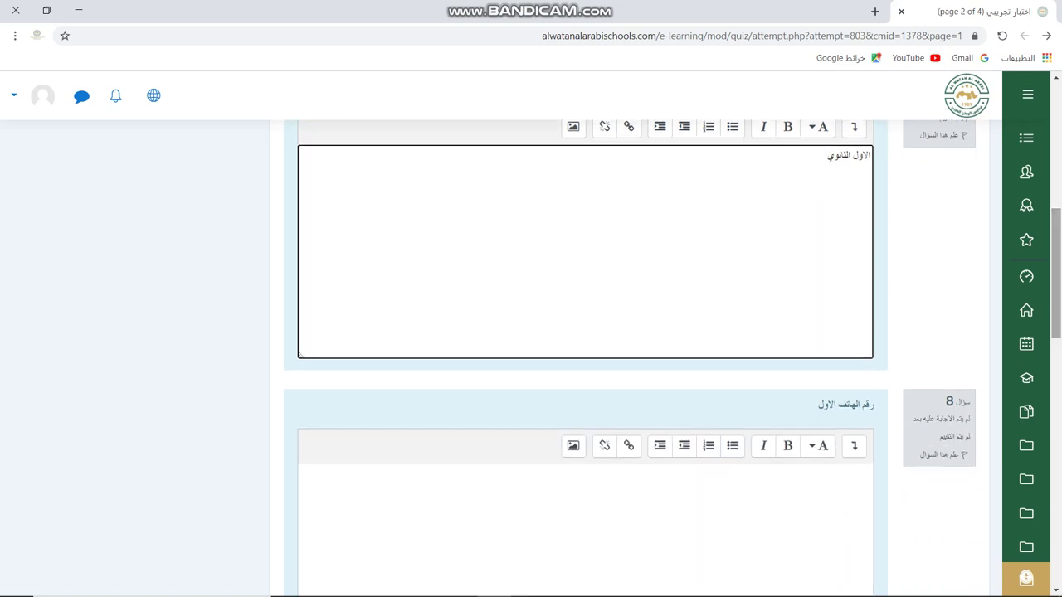
{"action": "scroll", "coordinate": [585, 349], "scroll_direction": "down", "scroll_amount": 2}
{"action": "left_click", "coordinate": [869, 277]}
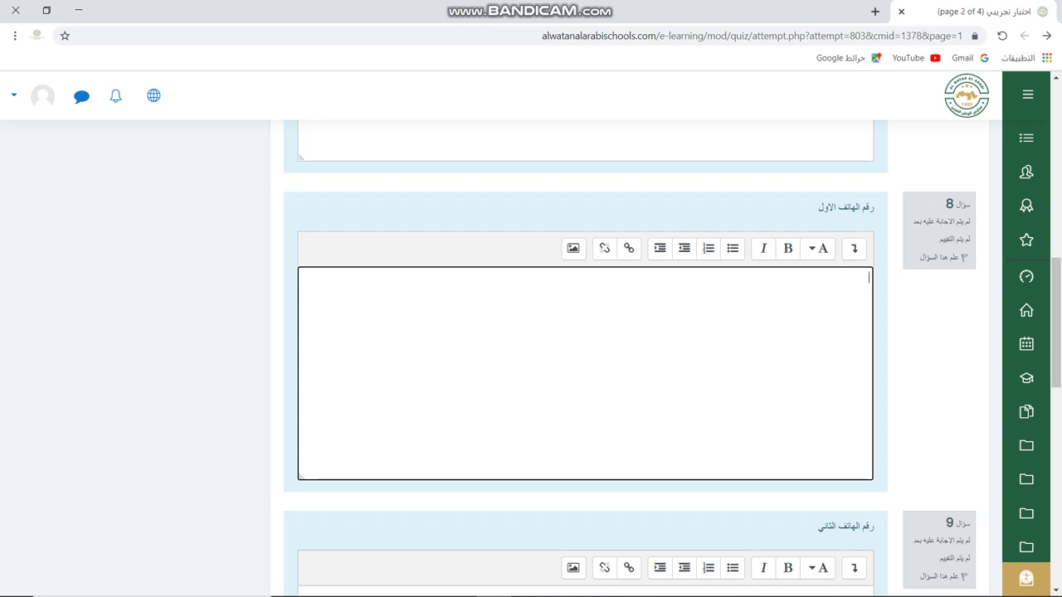
Answer question 9 with the second phone number and question 10 with لا يوجد.
{"action": "scroll", "coordinate": [585, 348], "scroll_direction": "down", "scroll_amount": 3}
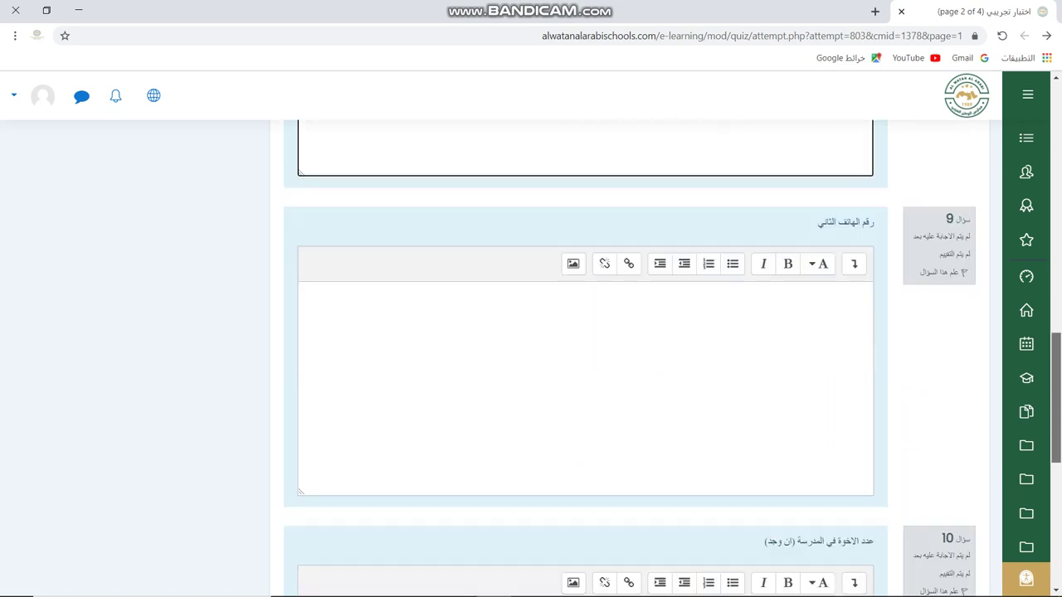
{"action": "left_click", "coordinate": [870, 277]}
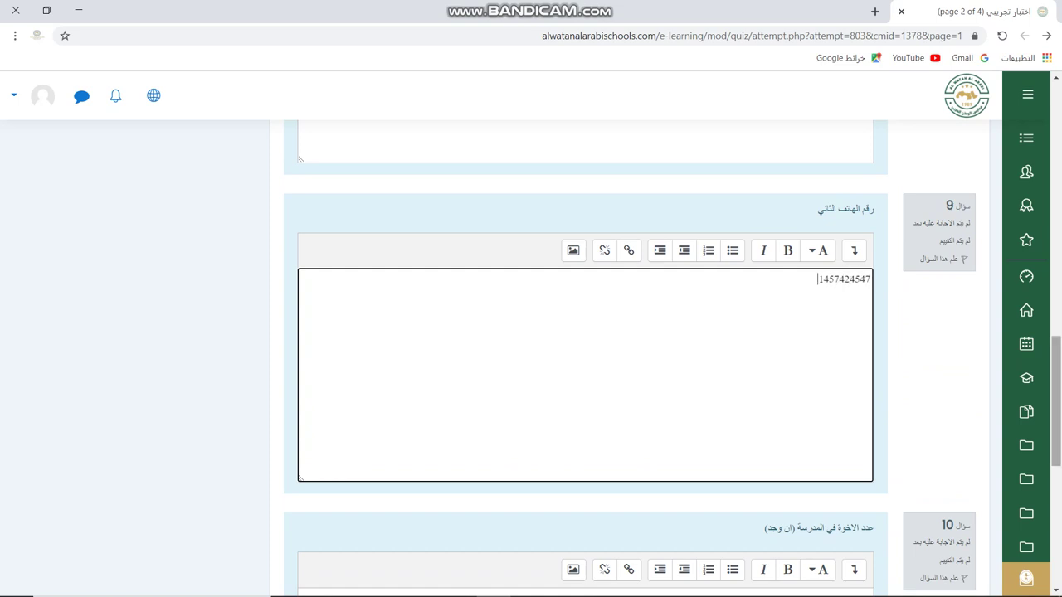
{"action": "scroll", "coordinate": [585, 348], "scroll_direction": "down", "scroll_amount": 3}
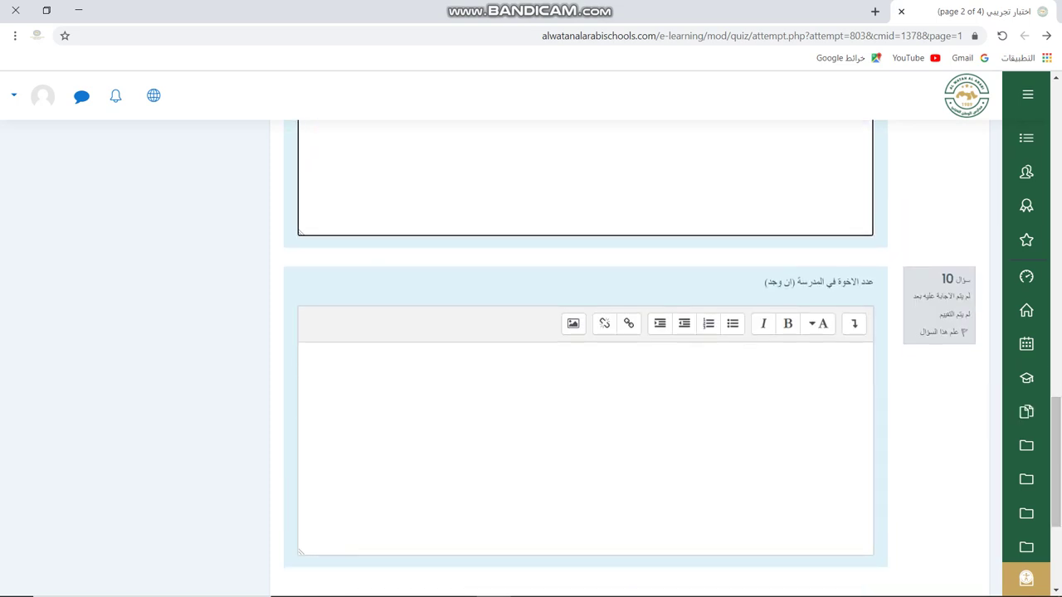
{"action": "left_click", "coordinate": [869, 353]}
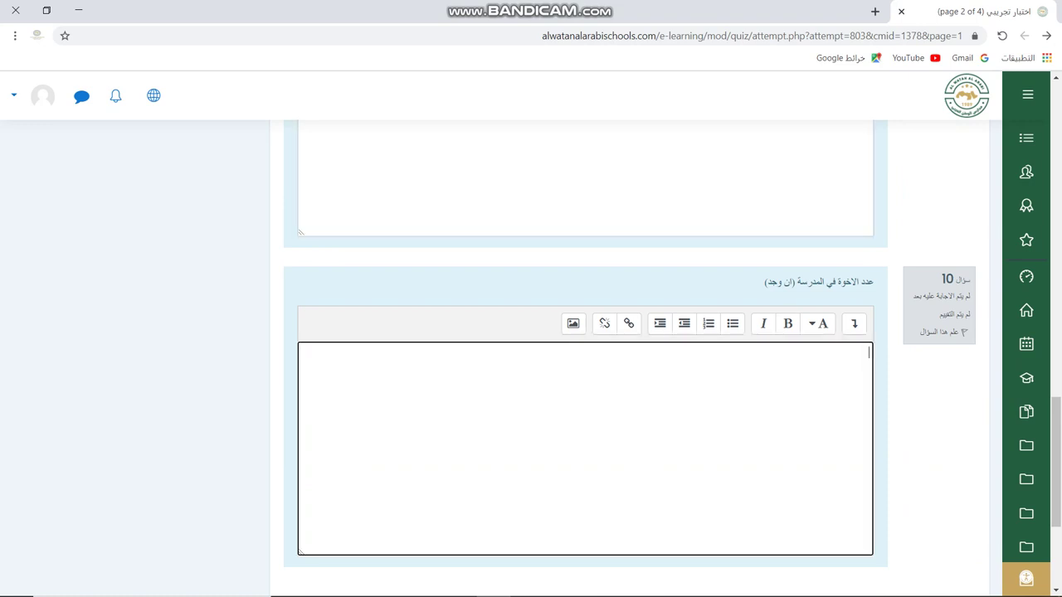
{"action": "type", "text": "لا يوجد"}
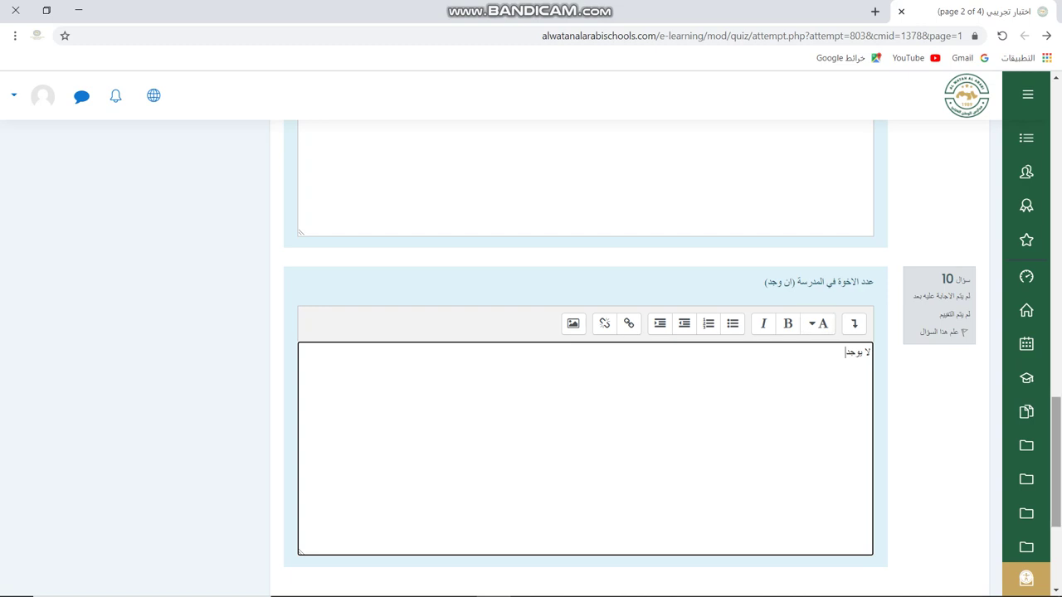
{"action": "scroll", "coordinate": [585, 349], "scroll_direction": "down", "scroll_amount": 2}
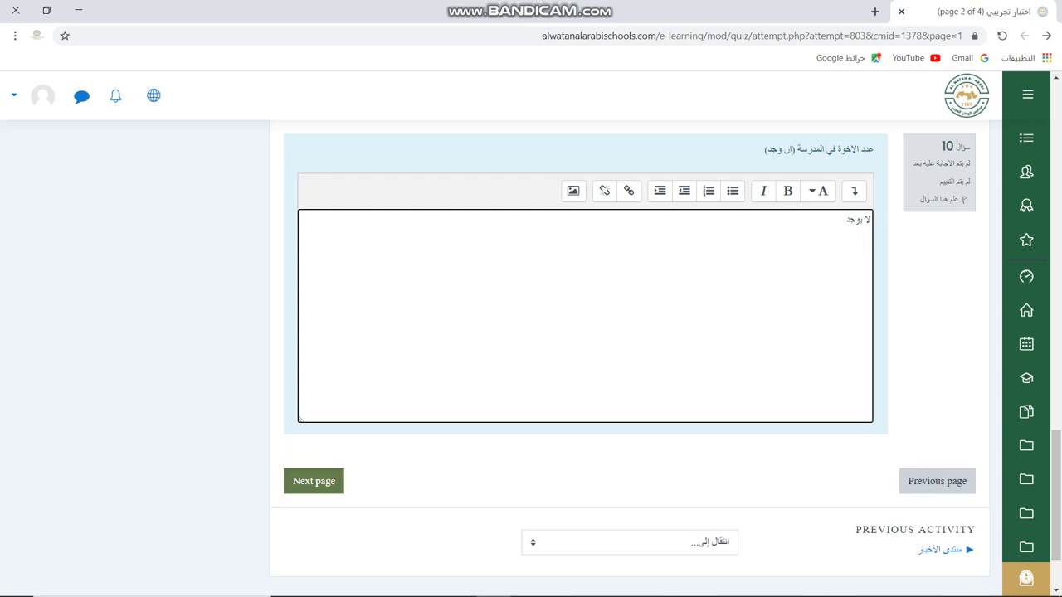
Advance the quiz attempt from page 2 to page 3.
{"action": "left_click", "coordinate": [313, 481]}
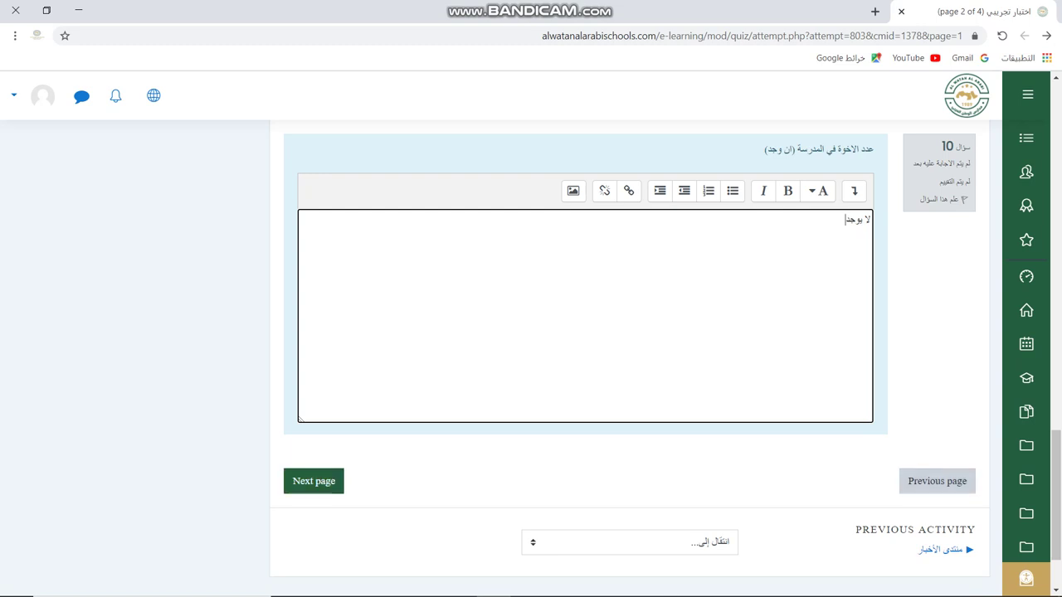
{"action": "left_click", "coordinate": [313, 481]}
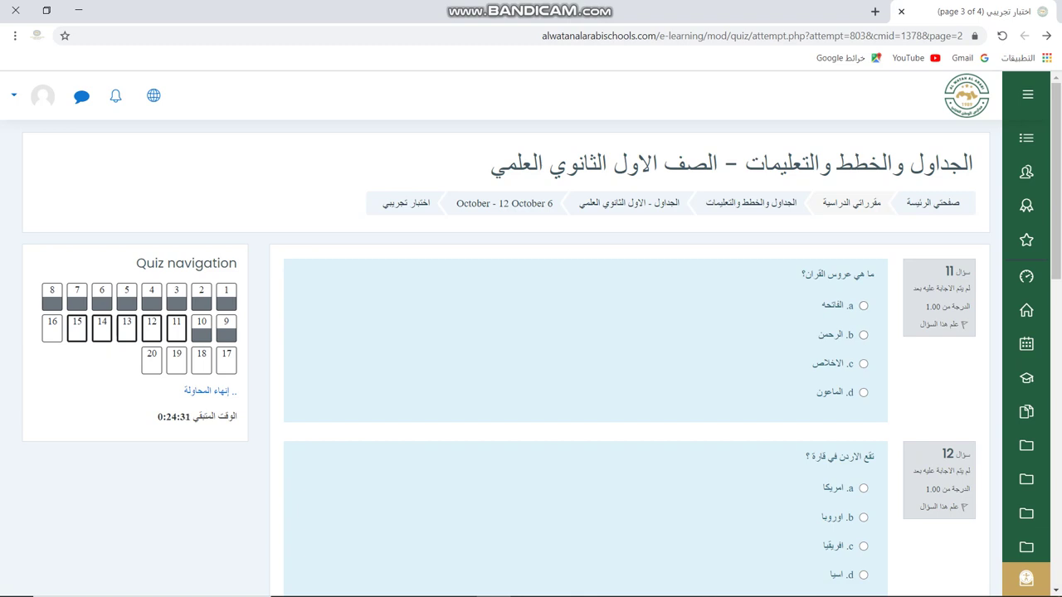
Answer question 11 with الرحمن and question 12 with اسيا, flagging question 12.
{"action": "left_click", "coordinate": [863, 334]}
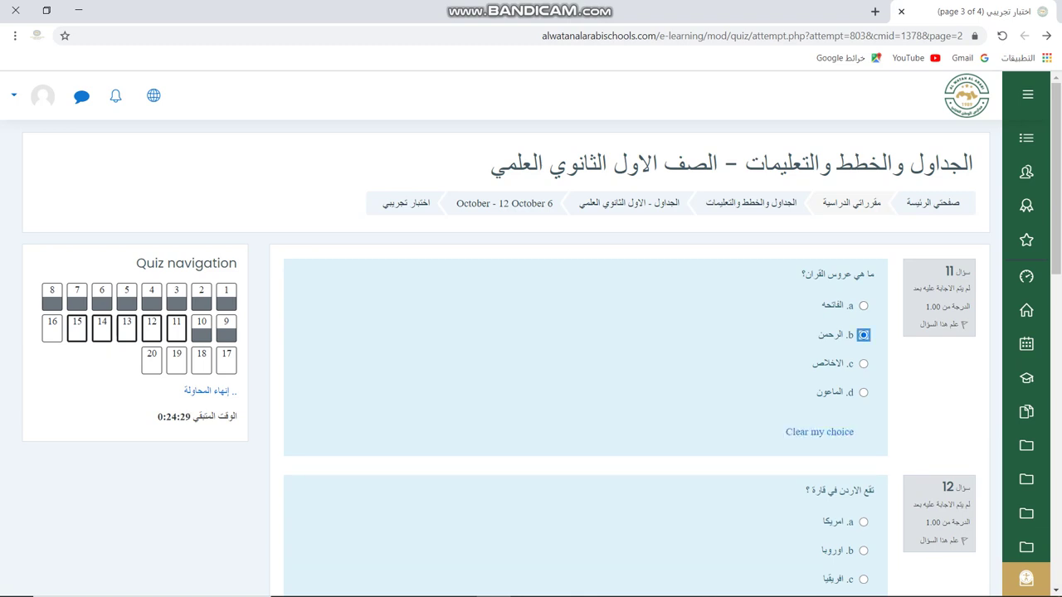
{"action": "scroll", "coordinate": [581, 356], "scroll_direction": "down", "scroll_amount": 2}
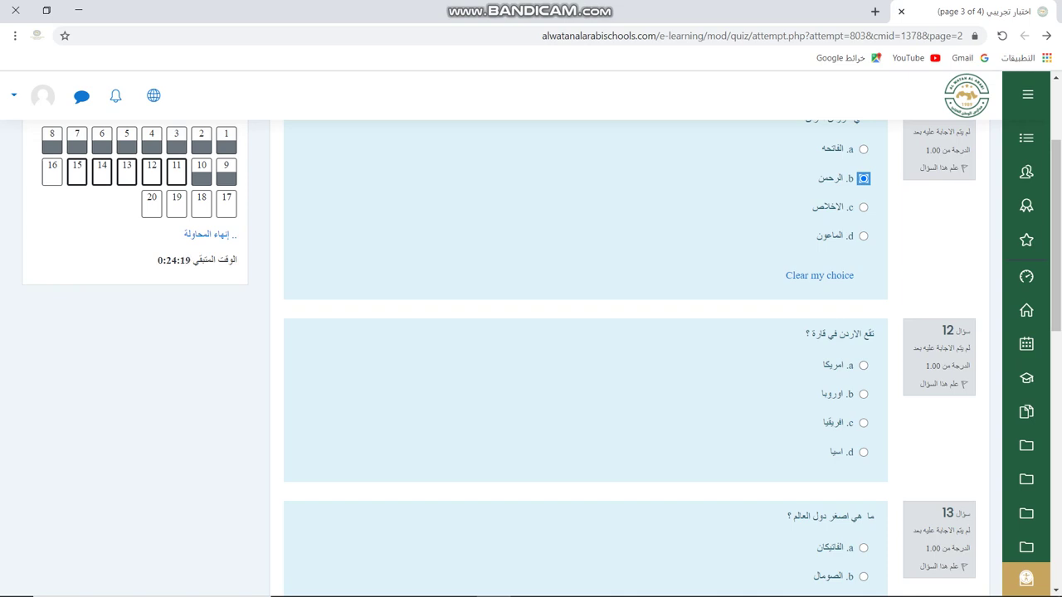
{"action": "left_click", "coordinate": [862, 452]}
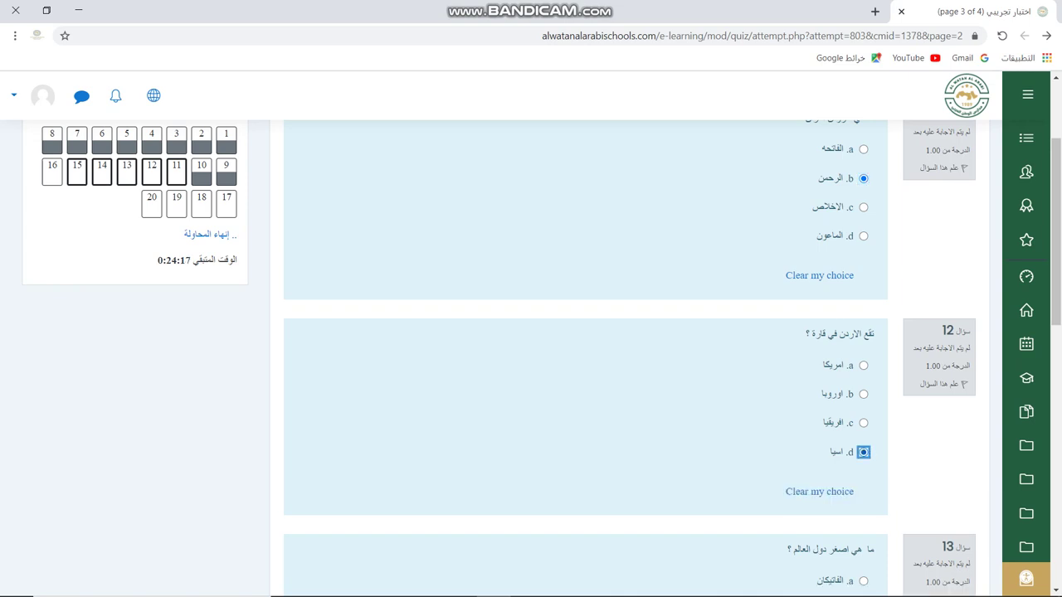
{"action": "left_click", "coordinate": [963, 384]}
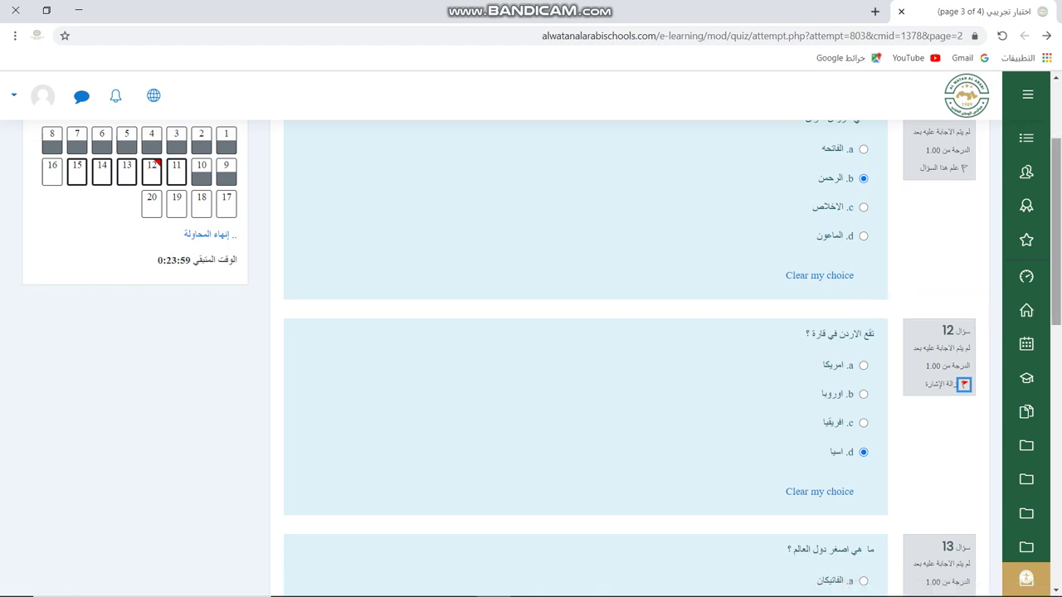
Answer questions 13–15 with الفاتيكان, الاخلاص and القن, then return to page 2.
{"action": "scroll", "coordinate": [581, 356], "scroll_direction": "down", "scroll_amount": 3}
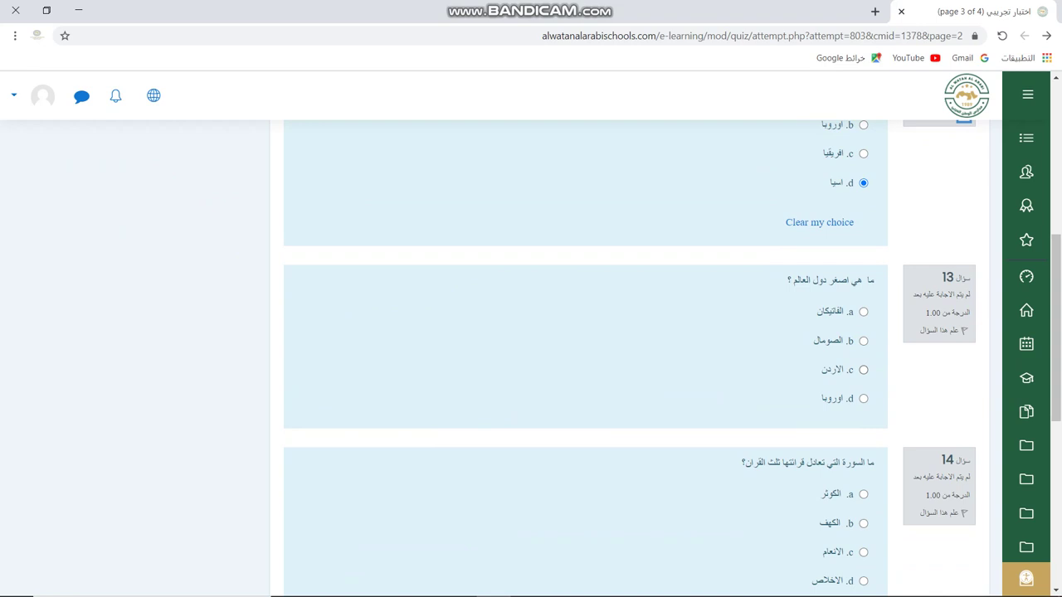
{"action": "left_click", "coordinate": [863, 311]}
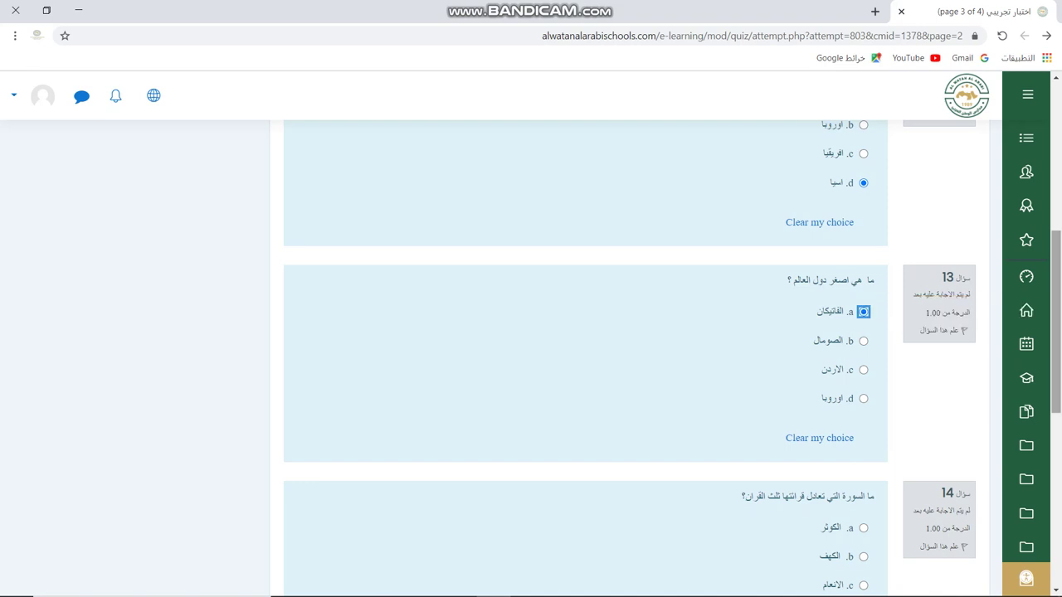
{"action": "scroll", "coordinate": [580, 357], "scroll_direction": "down", "scroll_amount": 2}
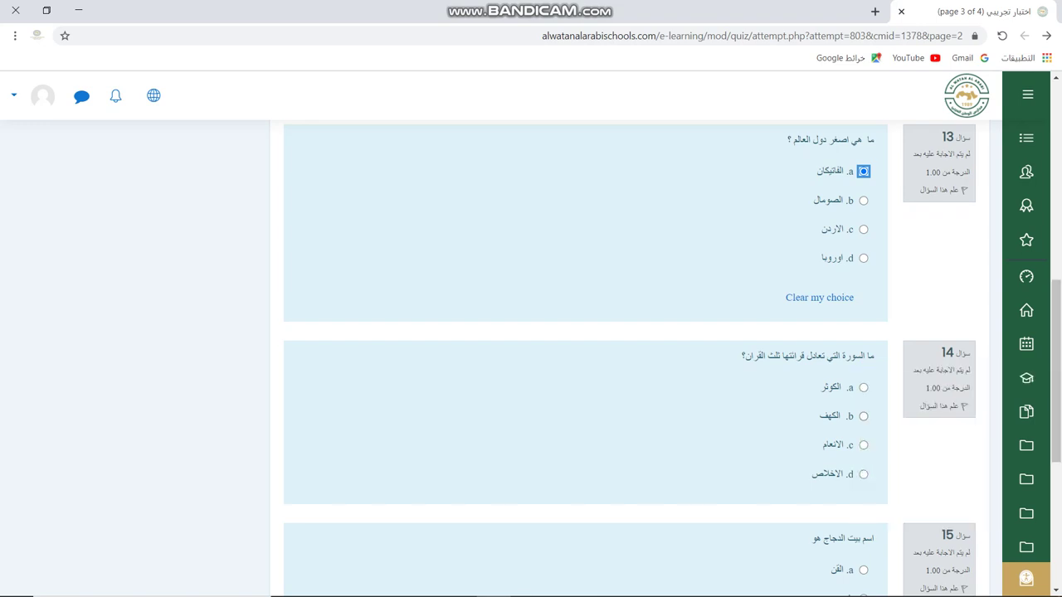
{"action": "left_click", "coordinate": [862, 444]}
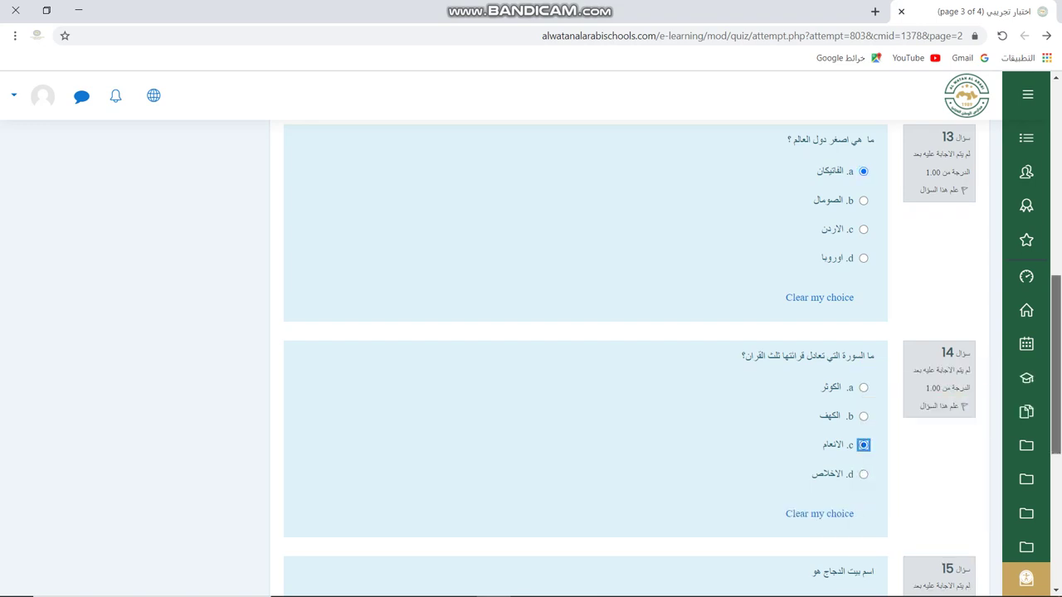
{"action": "scroll", "coordinate": [581, 356], "scroll_direction": "down", "scroll_amount": 2}
{"action": "scroll", "coordinate": [581, 357], "scroll_direction": "down", "scroll_amount": 1}
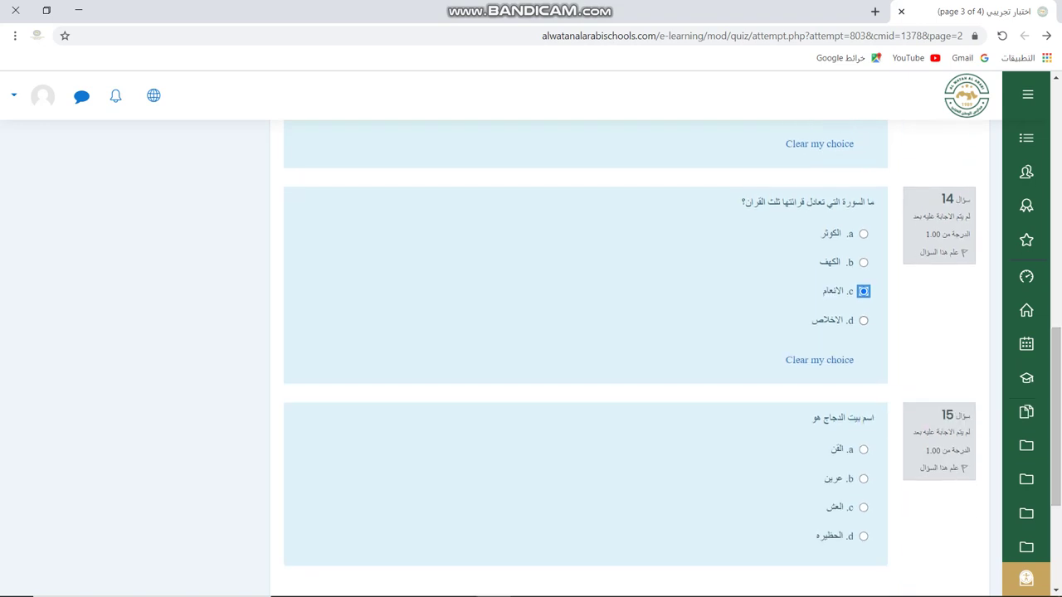
{"action": "left_click", "coordinate": [862, 320]}
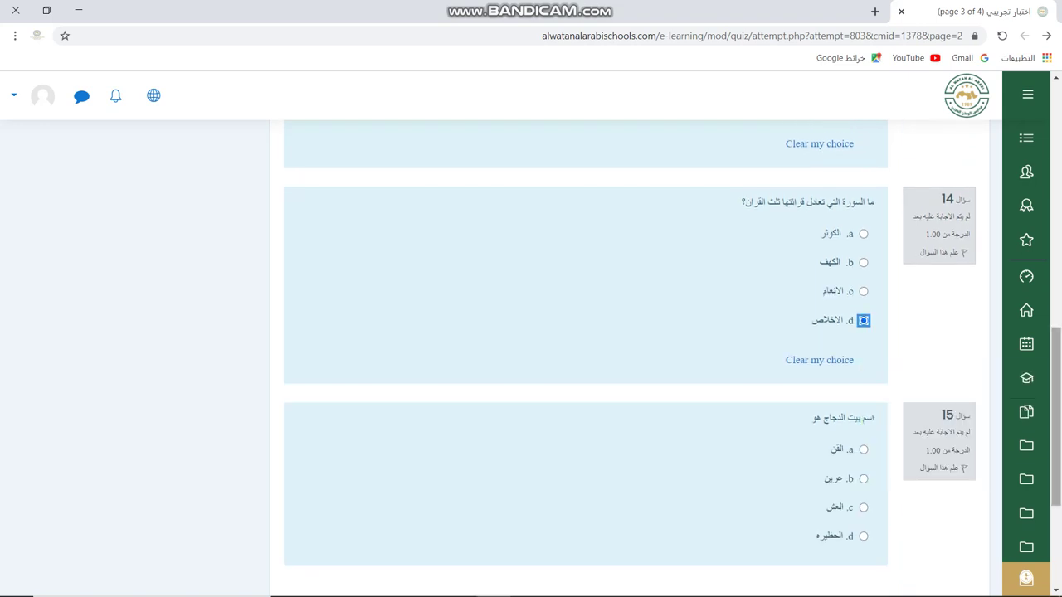
{"action": "scroll", "coordinate": [1056, 415], "scroll_direction": "down", "scroll_amount": 1}
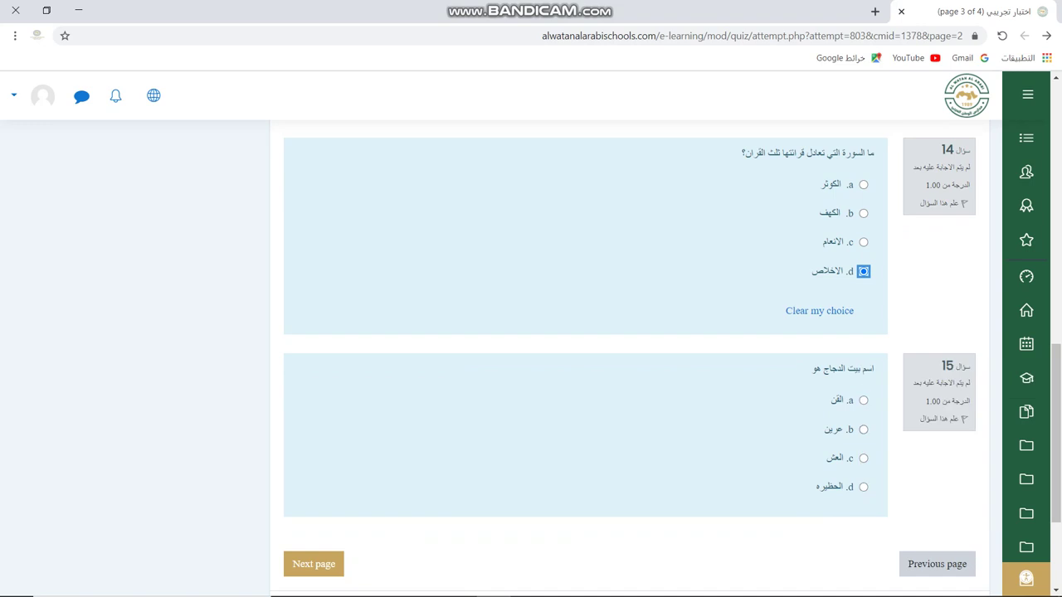
{"action": "left_click", "coordinate": [862, 399]}
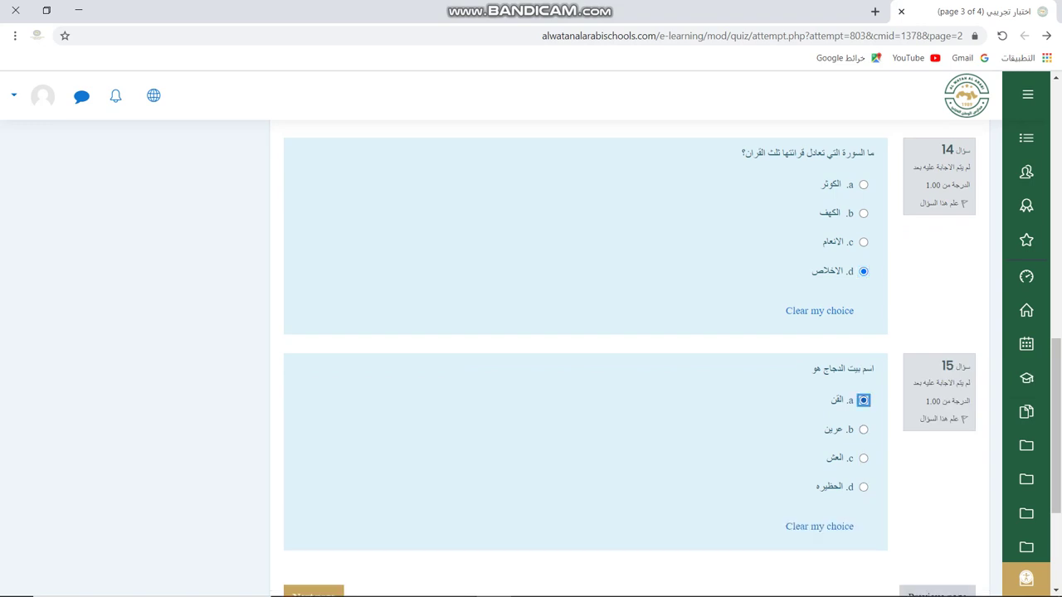
{"action": "mouse_move", "coordinate": [1056, 426]}
{"action": "left_mouse_down"}
{"action": "mouse_move", "coordinate": [1056, 476]}
{"action": "mouse_move", "coordinate": [1055, 173]}
{"action": "mouse_move", "coordinate": [1056, 447]}
{"action": "left_mouse_up"}
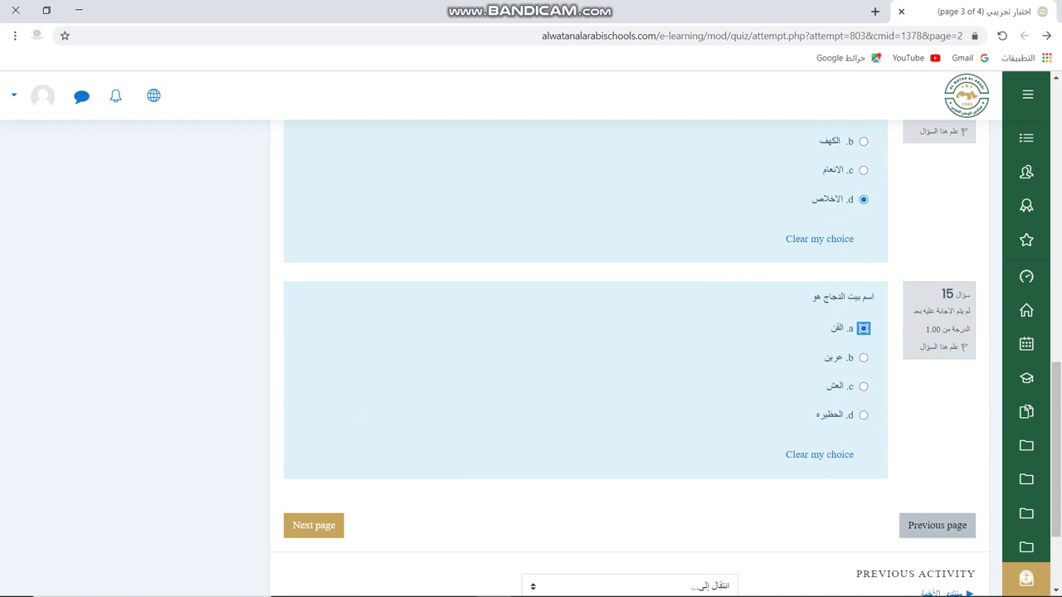
{"action": "left_click", "coordinate": [936, 525]}
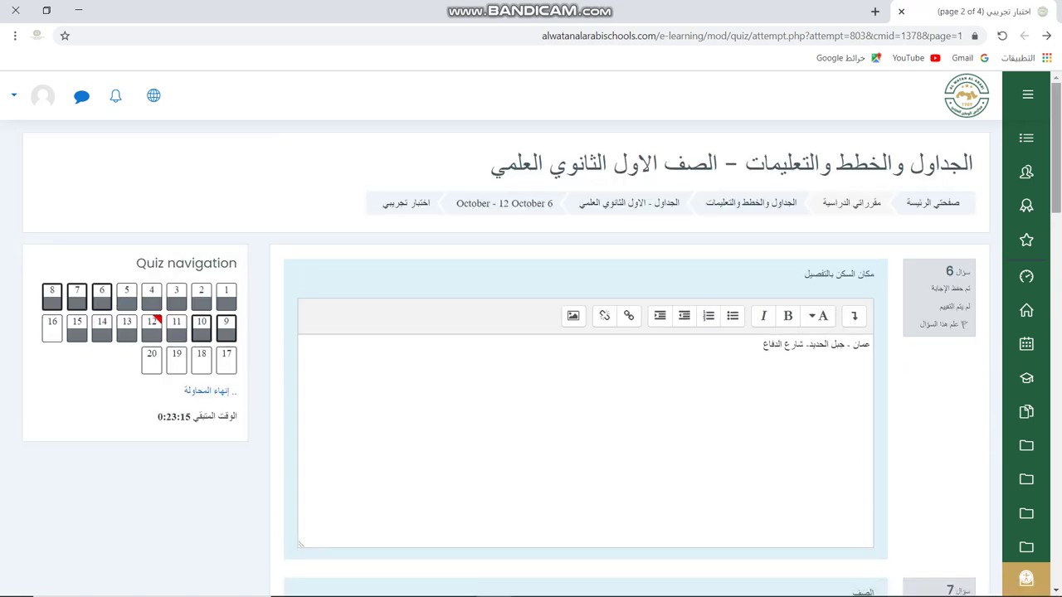
Advance past page 3 of questions 11–15 to the final quiz page.
{"action": "scroll", "coordinate": [580, 349], "scroll_direction": "down", "scroll_amount": 15}
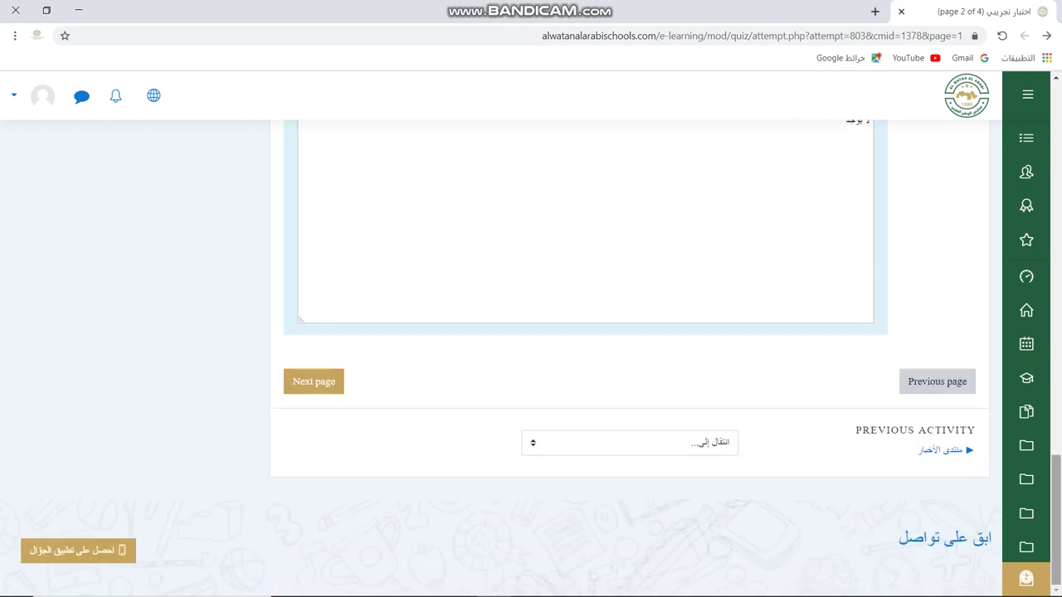
{"action": "left_click", "coordinate": [314, 380]}
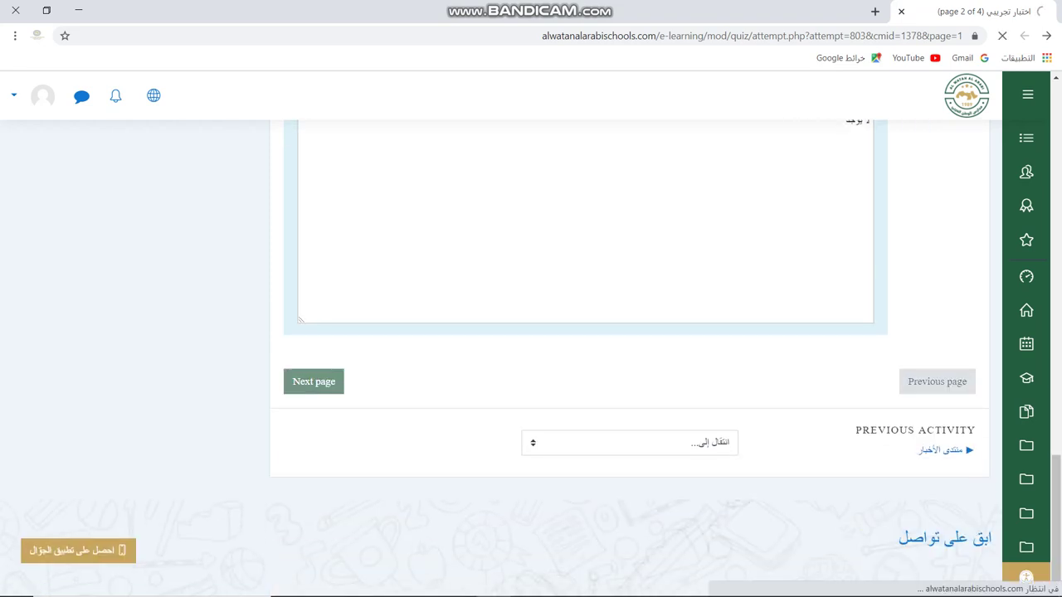
{"action": "scroll", "coordinate": [542, 334], "scroll_direction": "down", "scroll_amount": 1}
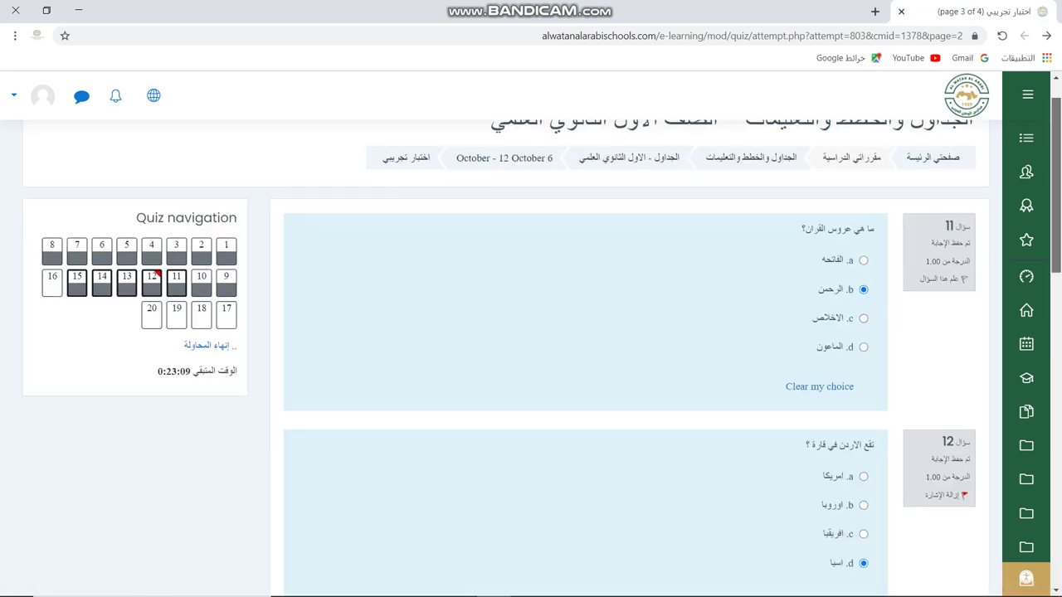
{"action": "scroll", "coordinate": [542, 334], "scroll_direction": "down", "scroll_amount": 8}
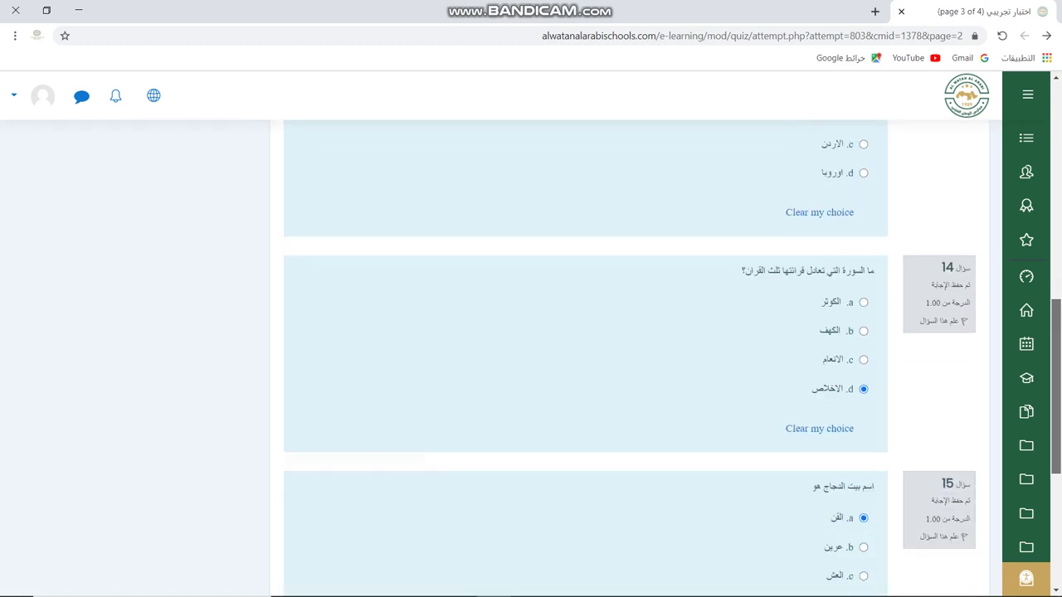
{"action": "scroll", "coordinate": [542, 333], "scroll_direction": "down", "scroll_amount": 3}
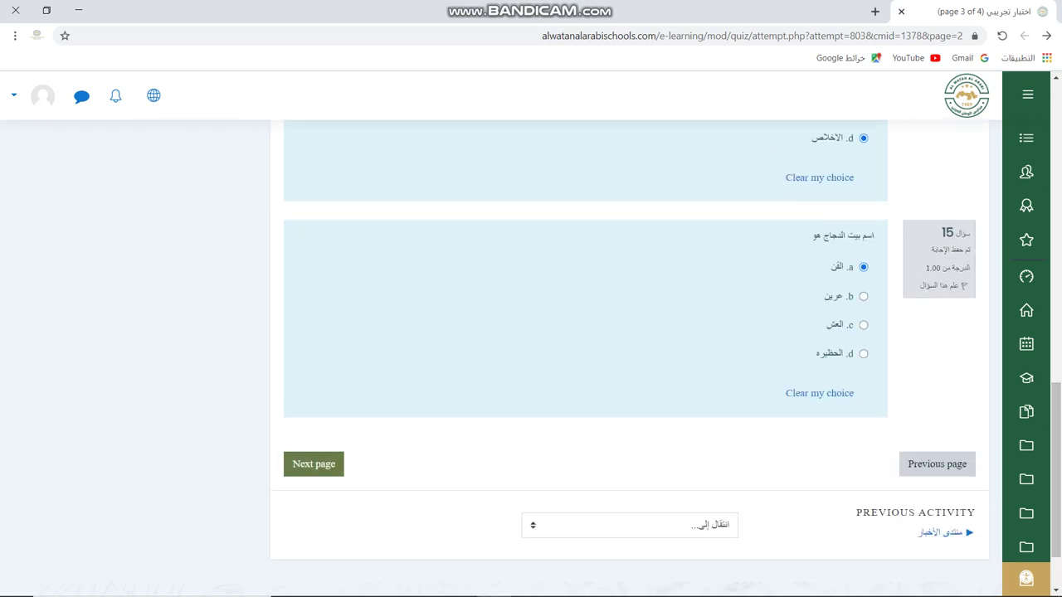
{"action": "left_click", "coordinate": [314, 464]}
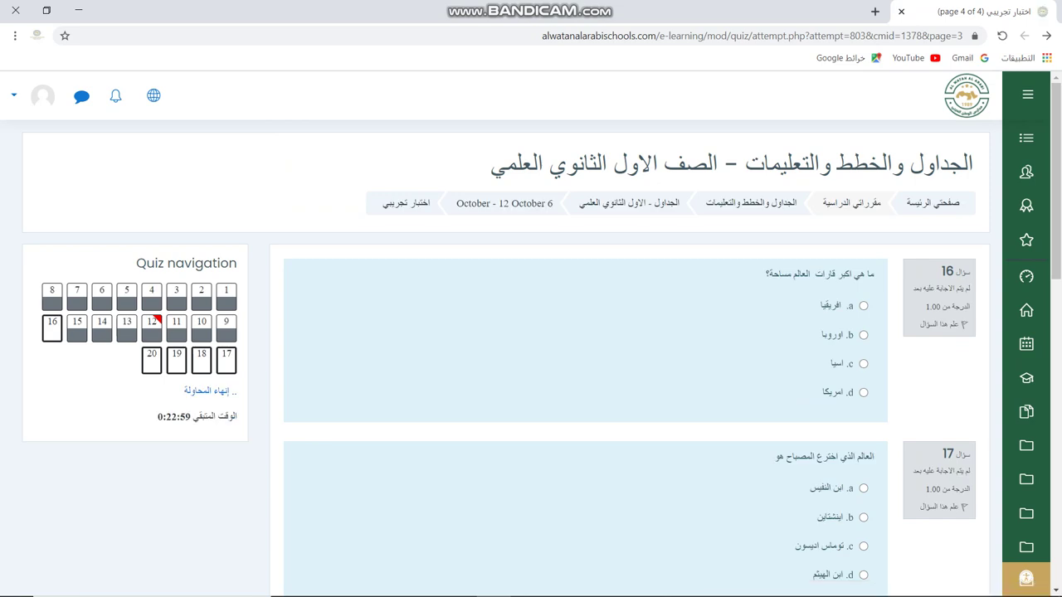
Answer questions 16–20 with Africa, Thomas Edison, 8, 1914 and virus.
{"action": "left_click", "coordinate": [863, 306]}
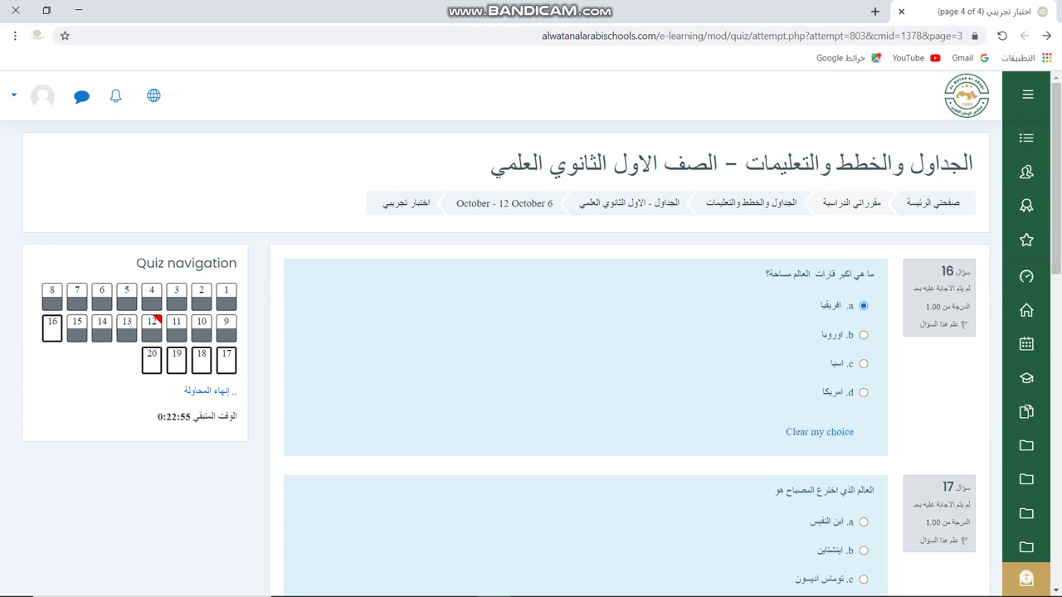
{"action": "scroll", "coordinate": [581, 332], "scroll_direction": "down", "scroll_amount": 2}
{"action": "scroll", "coordinate": [580, 356], "scroll_direction": "down", "scroll_amount": 1}
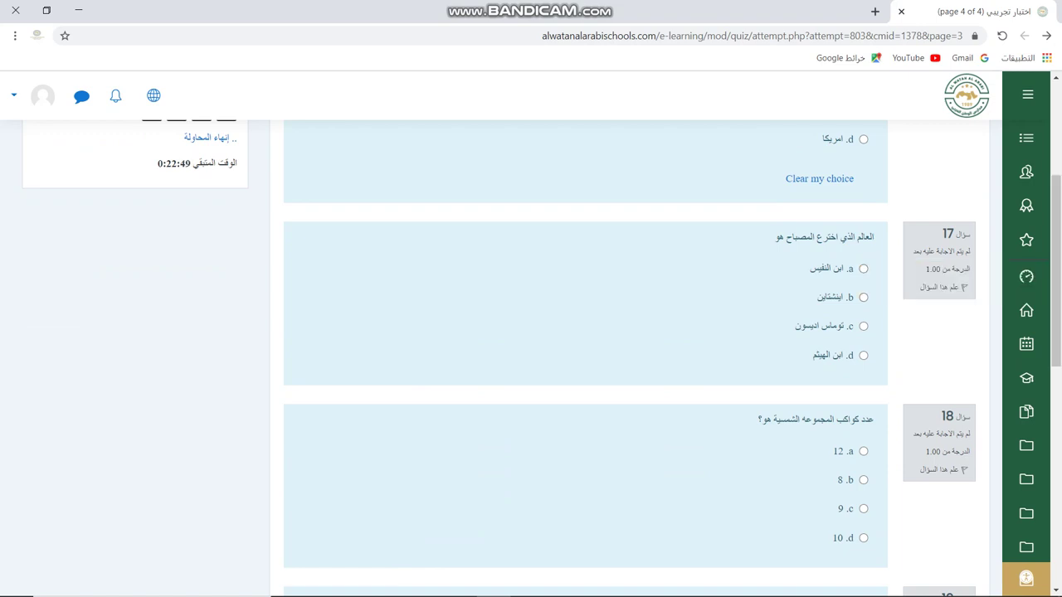
{"action": "left_click", "coordinate": [863, 325]}
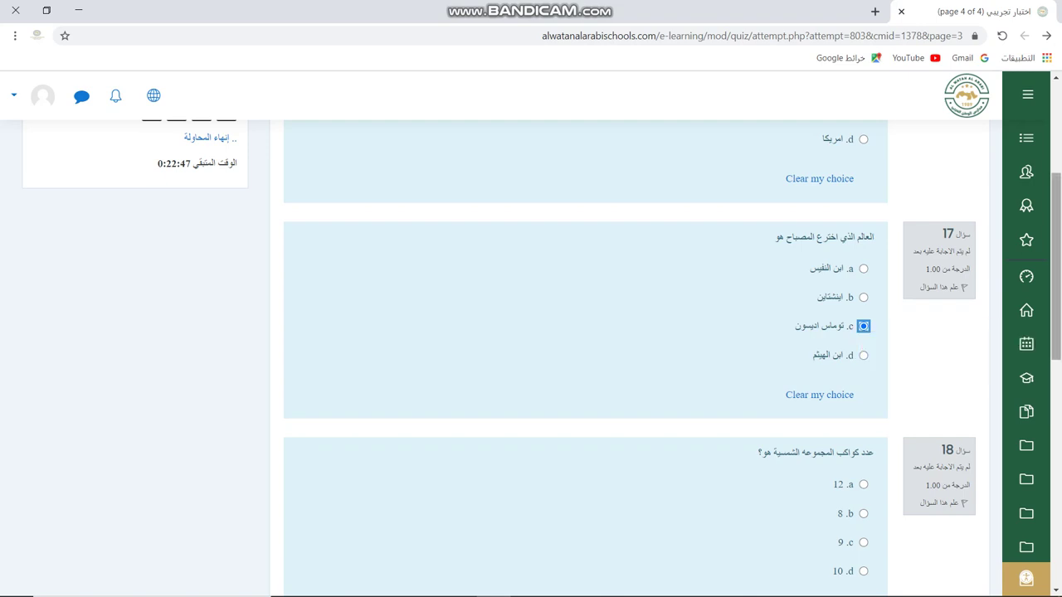
{"action": "scroll", "coordinate": [585, 356], "scroll_direction": "down", "scroll_amount": 3}
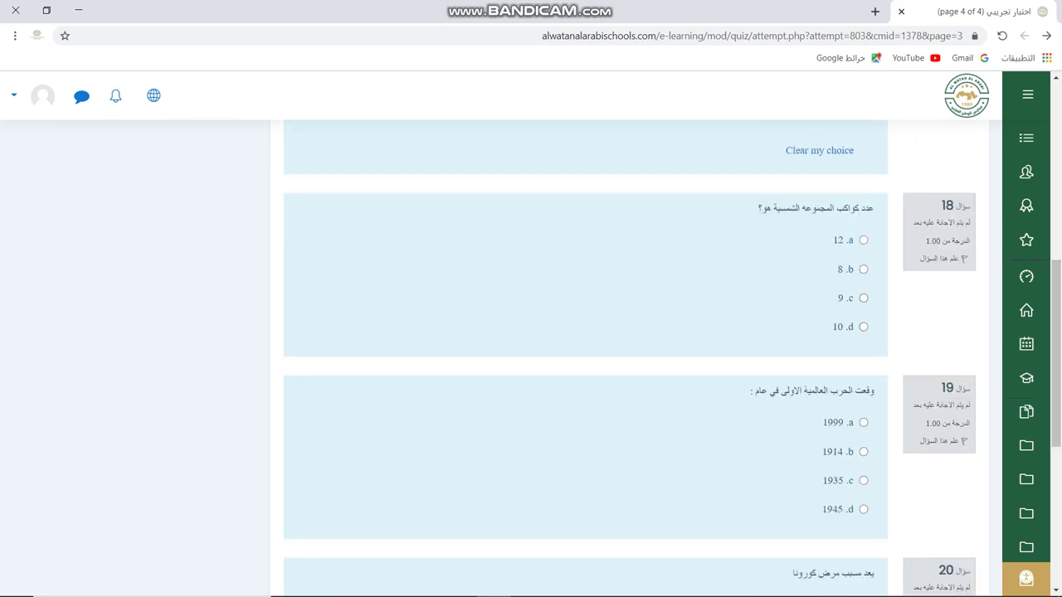
{"action": "left_click", "coordinate": [863, 269]}
{"action": "scroll", "coordinate": [863, 268], "scroll_direction": "down", "scroll_amount": 3}
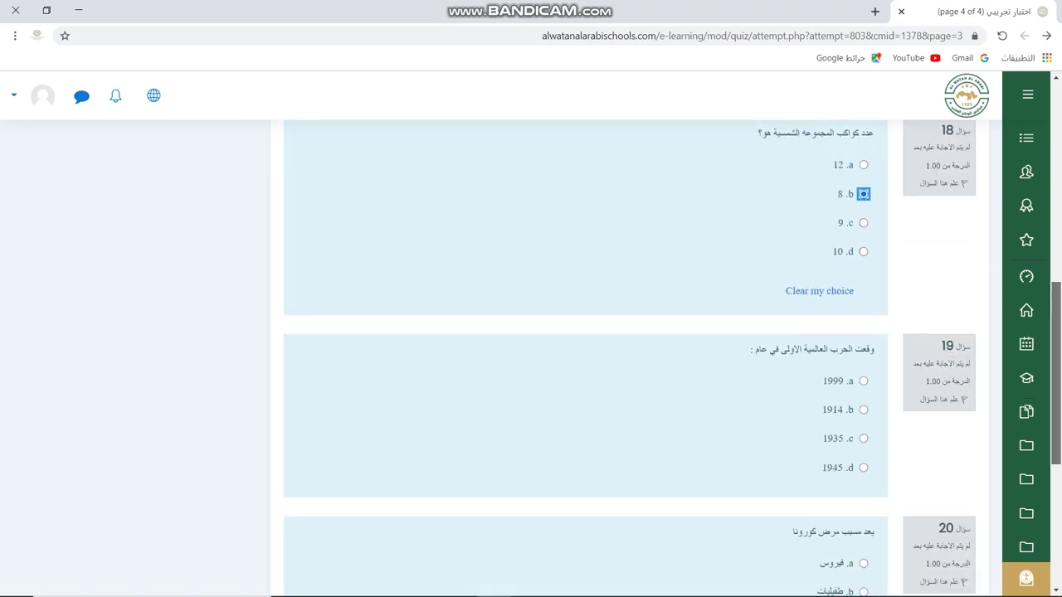
{"action": "left_click", "coordinate": [863, 266]}
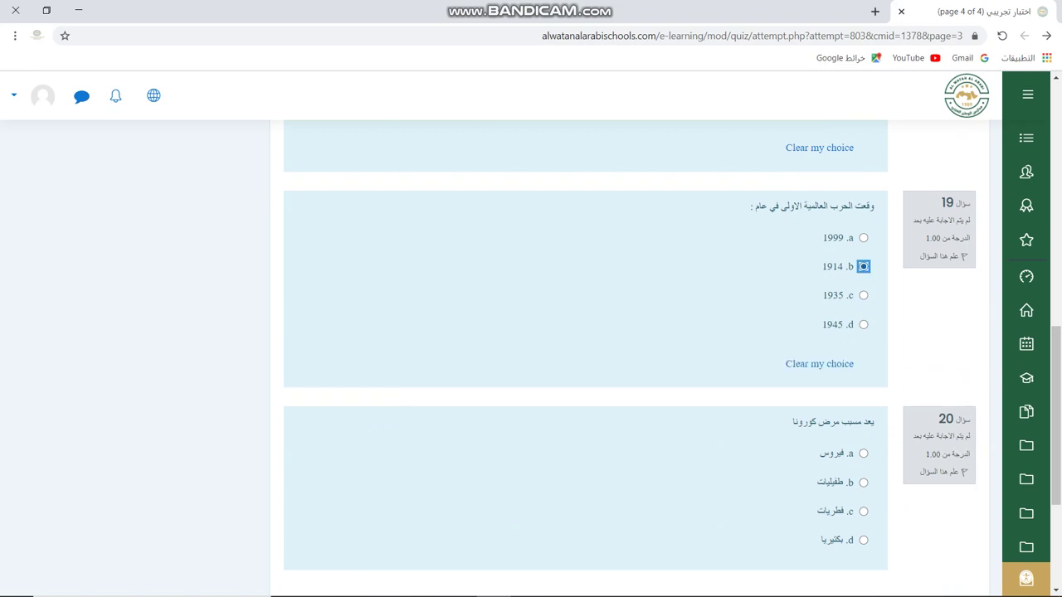
{"action": "scroll", "coordinate": [585, 357], "scroll_direction": "down", "scroll_amount": 1}
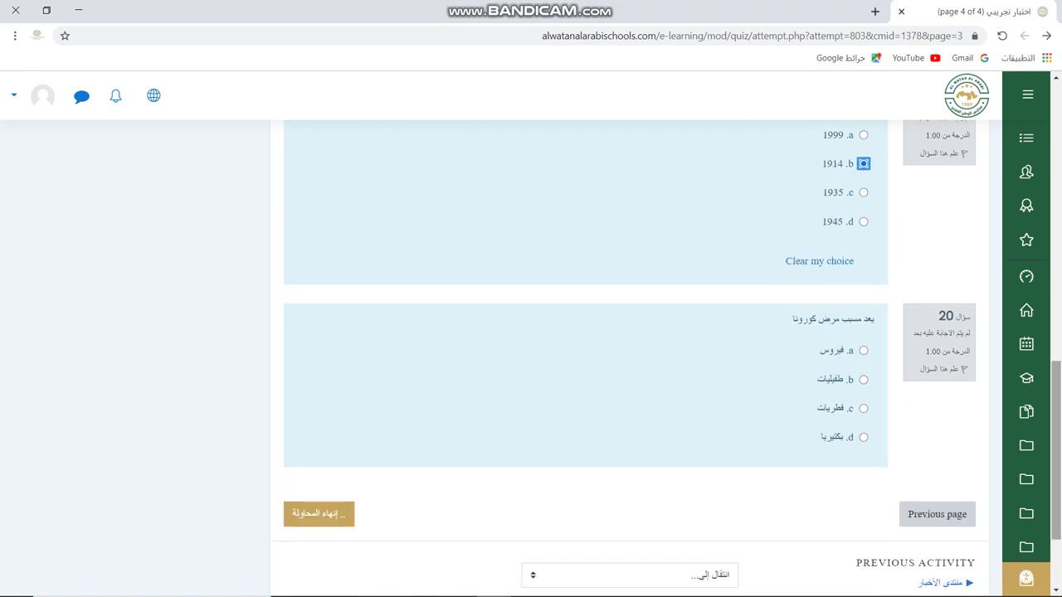
{"action": "left_click", "coordinate": [864, 350]}
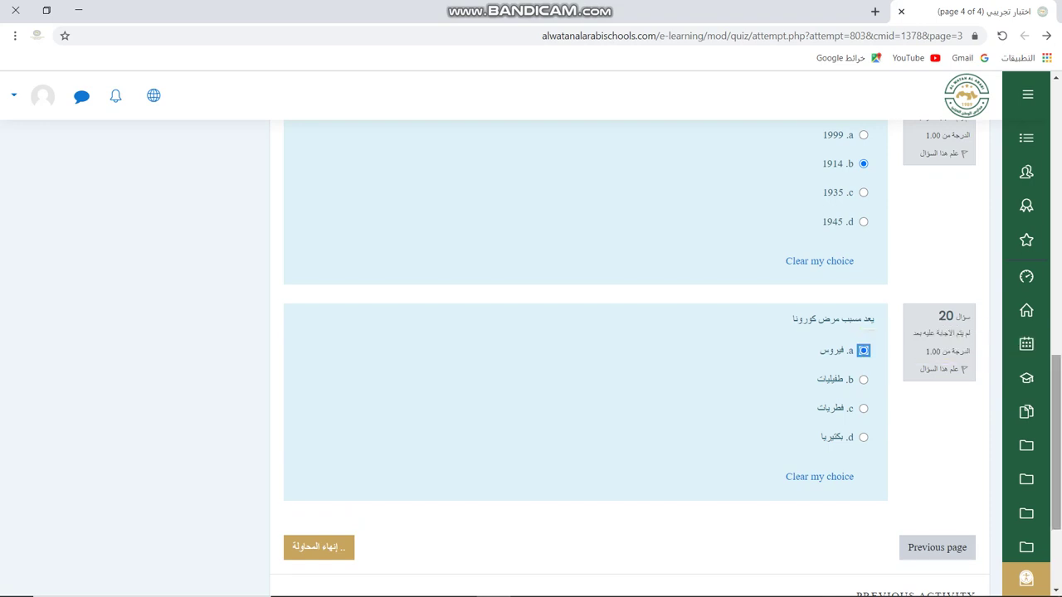
Scroll to the bottom of the last page and finish the attempt.
{"action": "scroll", "coordinate": [585, 356], "scroll_direction": "down", "scroll_amount": 2}
{"action": "scroll", "coordinate": [585, 357], "scroll_direction": "up", "scroll_amount": 10}
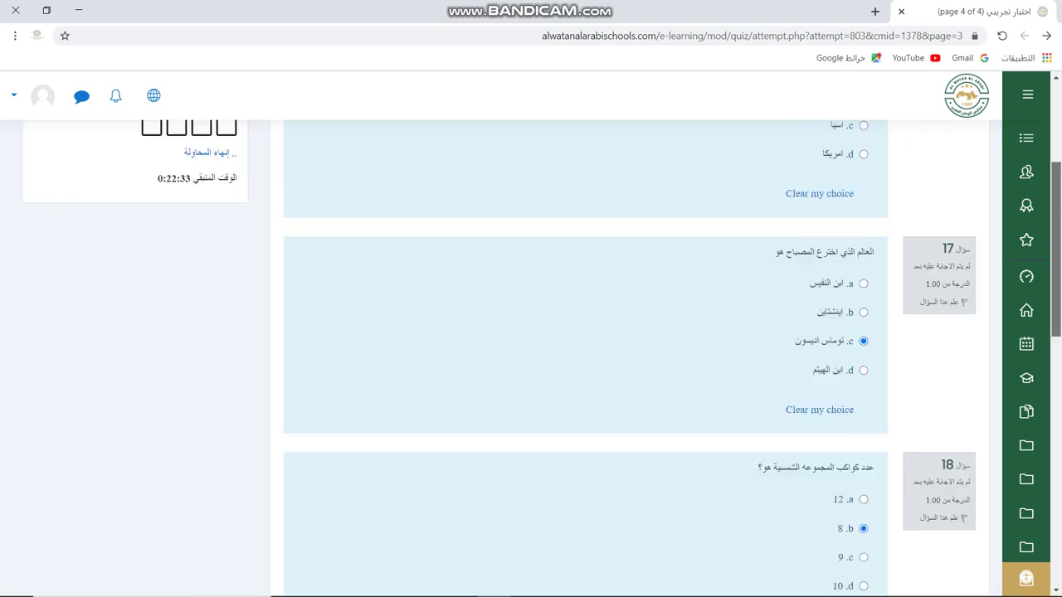
{"action": "scroll", "coordinate": [585, 356], "scroll_direction": "down", "scroll_amount": 2}
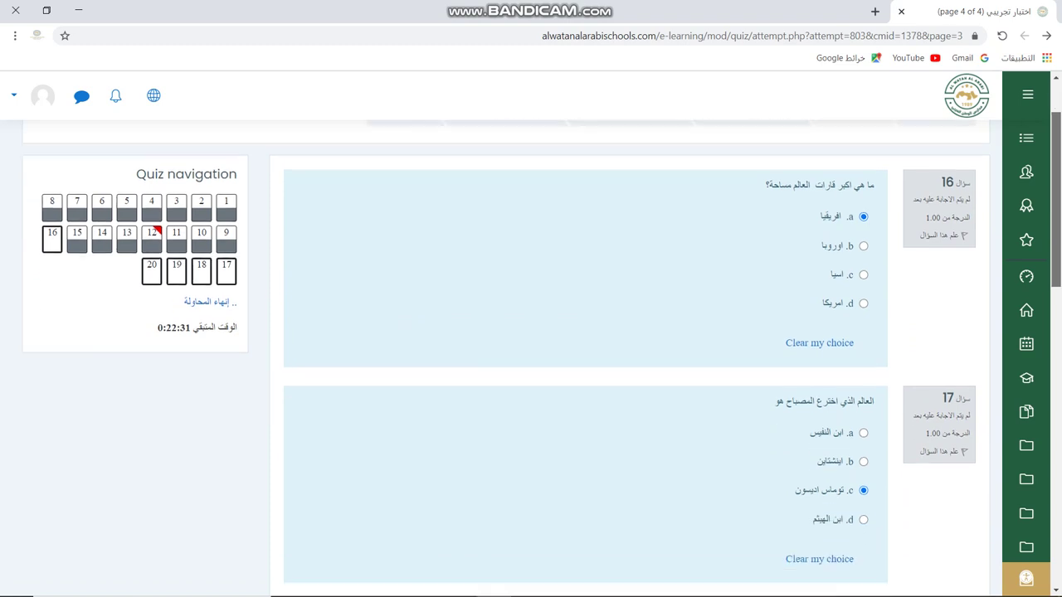
{"action": "scroll", "coordinate": [584, 357], "scroll_direction": "down", "scroll_amount": 1}
{"action": "scroll", "coordinate": [585, 356], "scroll_direction": "up", "scroll_amount": 2}
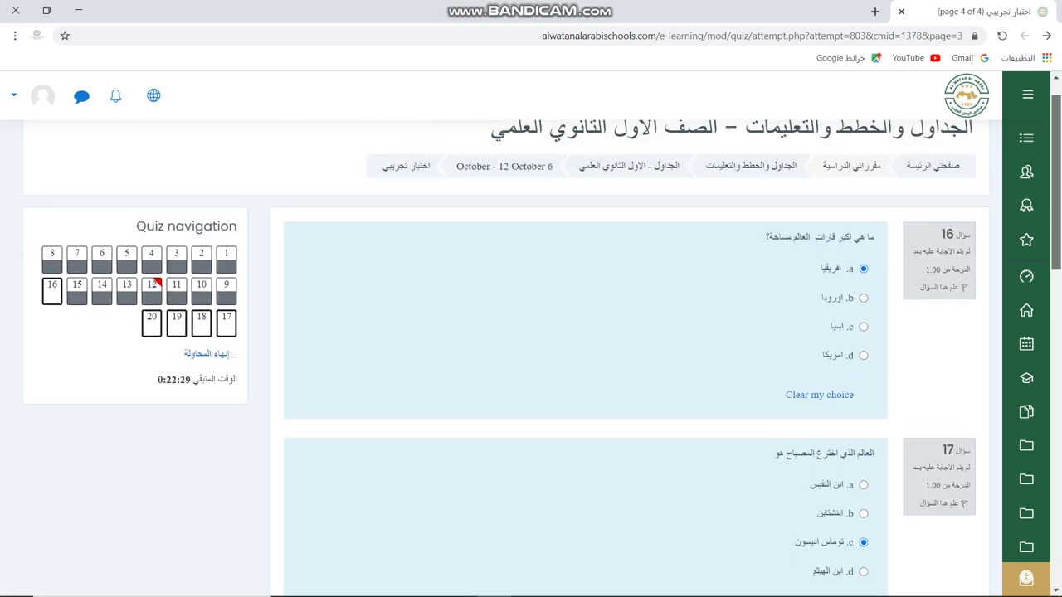
{"action": "scroll", "coordinate": [585, 357], "scroll_direction": "down", "scroll_amount": 1}
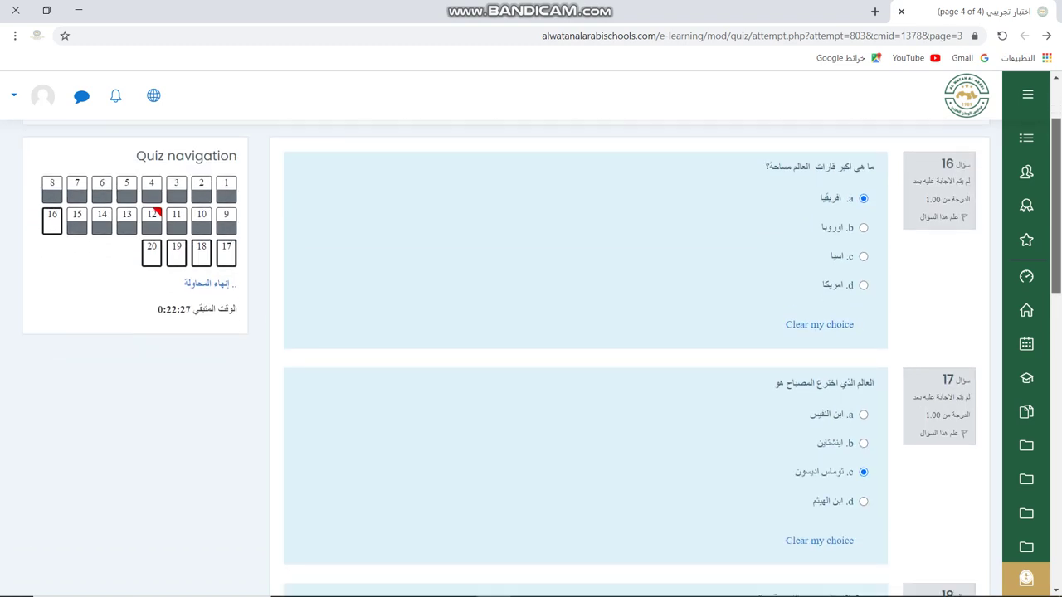
{"action": "scroll", "coordinate": [585, 356], "scroll_direction": "down", "scroll_amount": 1}
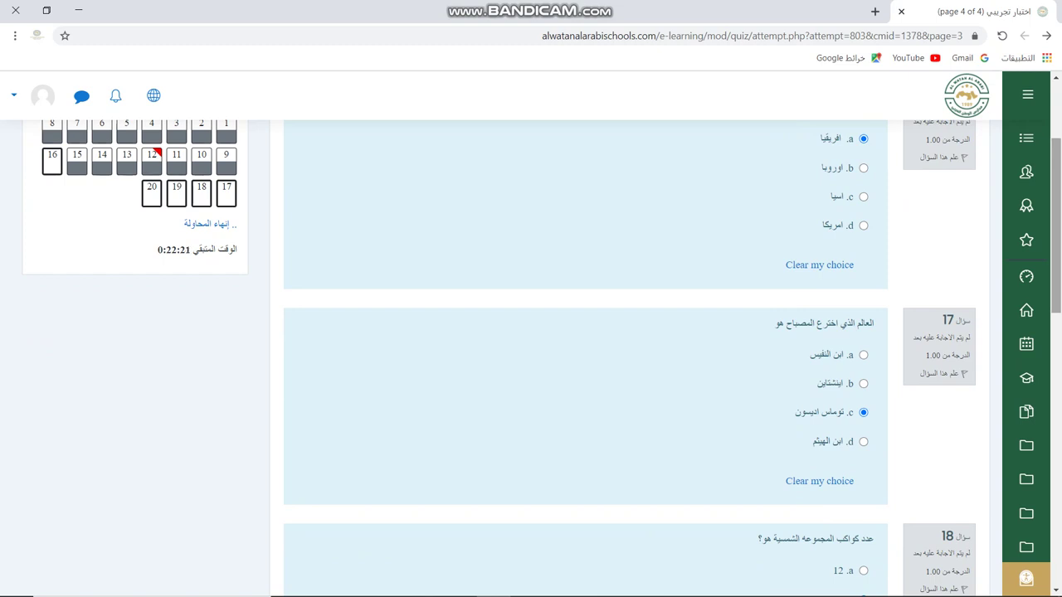
{"action": "scroll", "coordinate": [585, 357], "scroll_direction": "down", "scroll_amount": 3}
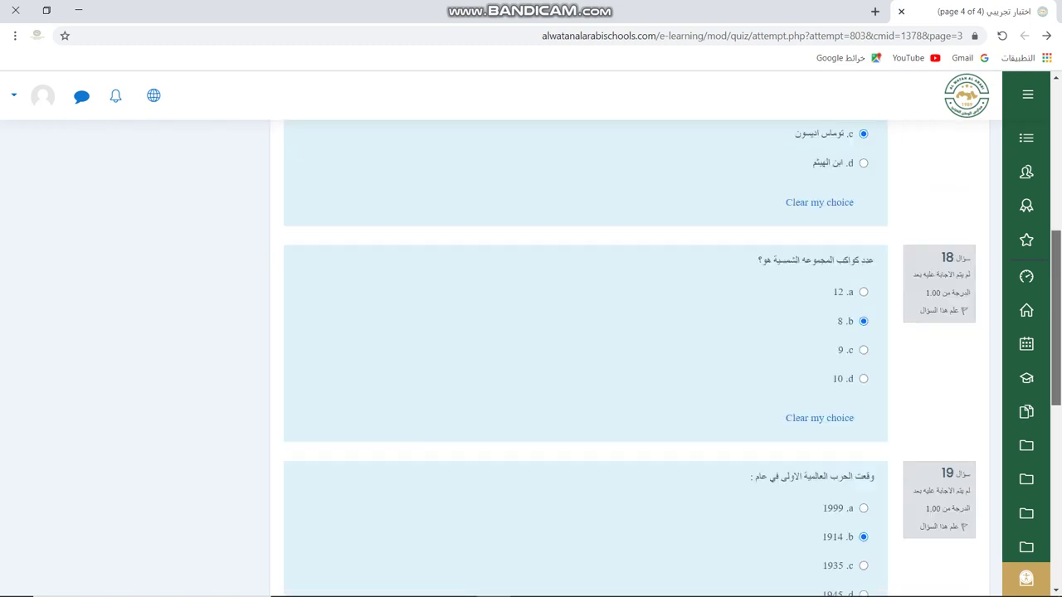
{"action": "scroll", "coordinate": [585, 357], "scroll_direction": "down", "scroll_amount": 6}
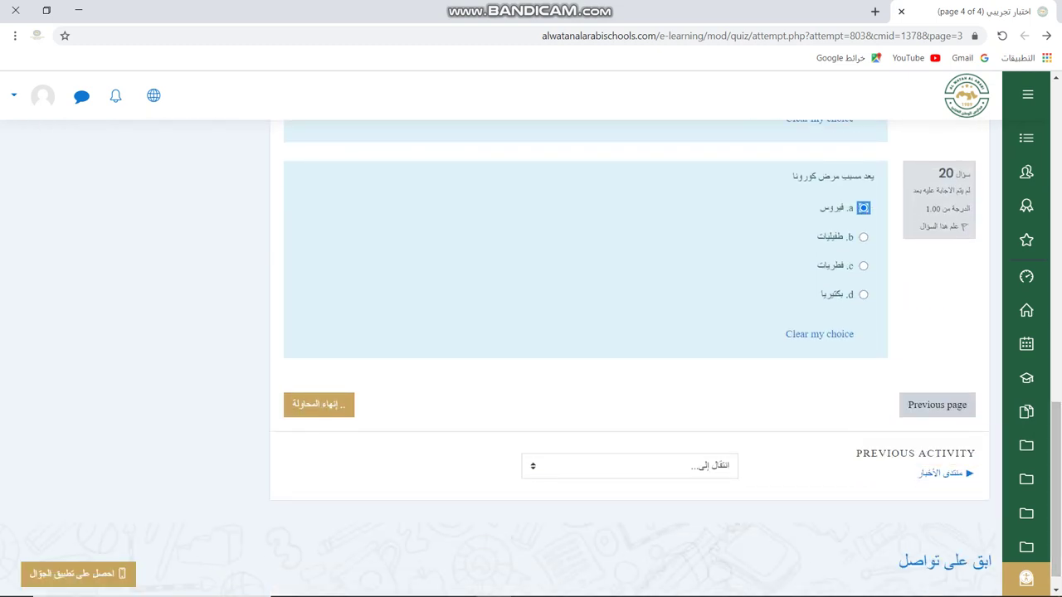
{"action": "left_click", "coordinate": [318, 404]}
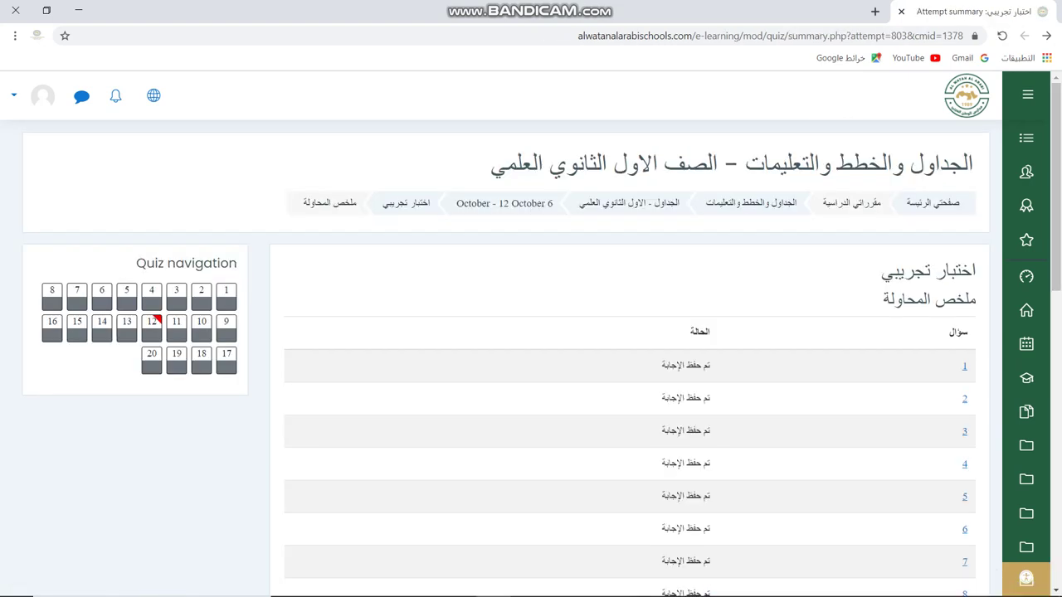
Choose Submit all and finish on the attempt summary and confirm it.
{"action": "scroll", "coordinate": [630, 356], "scroll_direction": "down", "scroll_amount": 6}
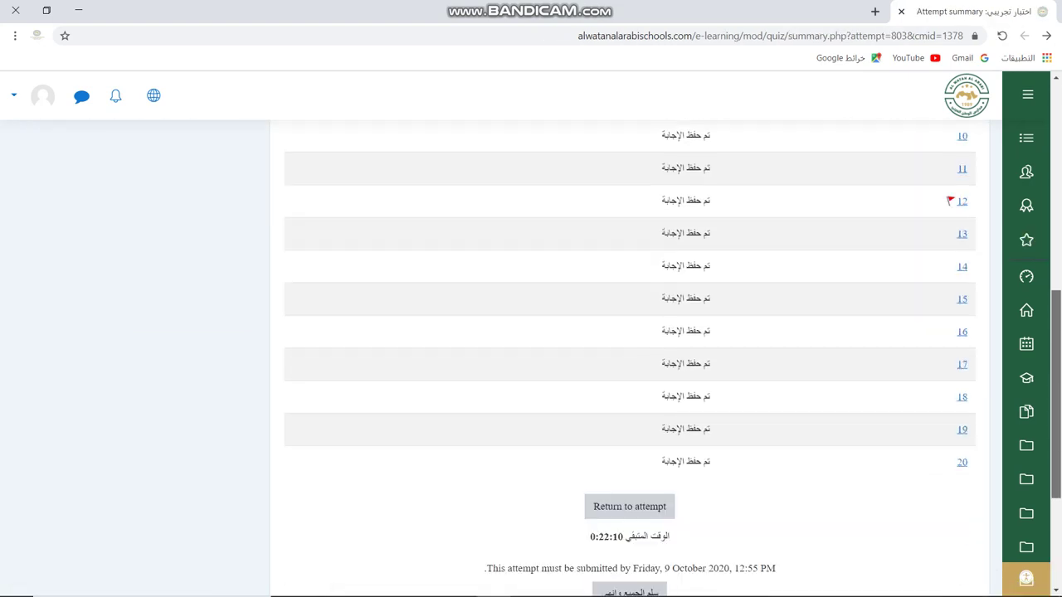
{"action": "scroll", "coordinate": [629, 389], "scroll_direction": "down", "scroll_amount": 3}
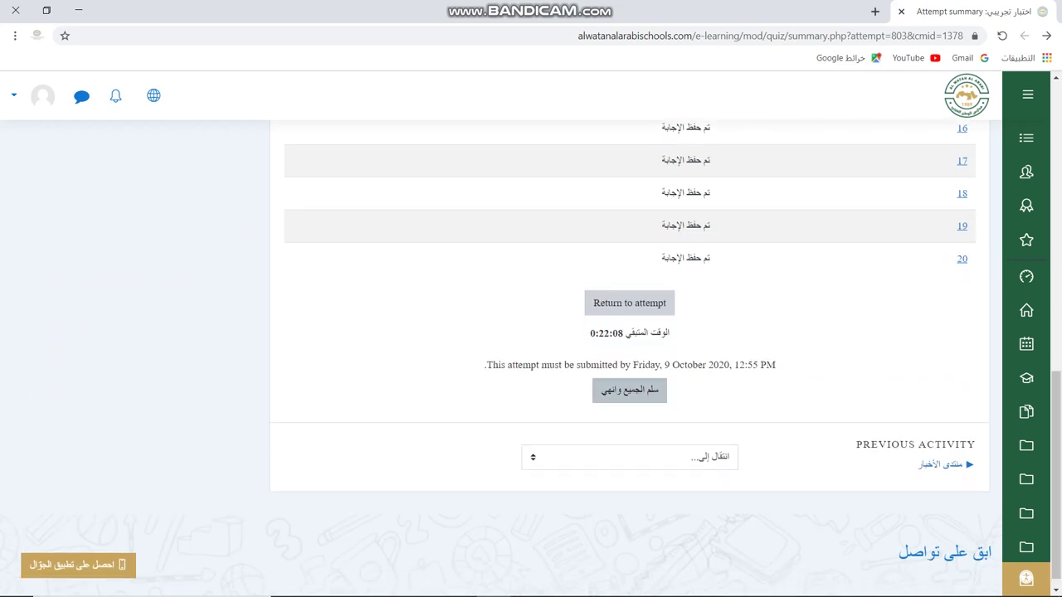
{"action": "left_click", "coordinate": [628, 390]}
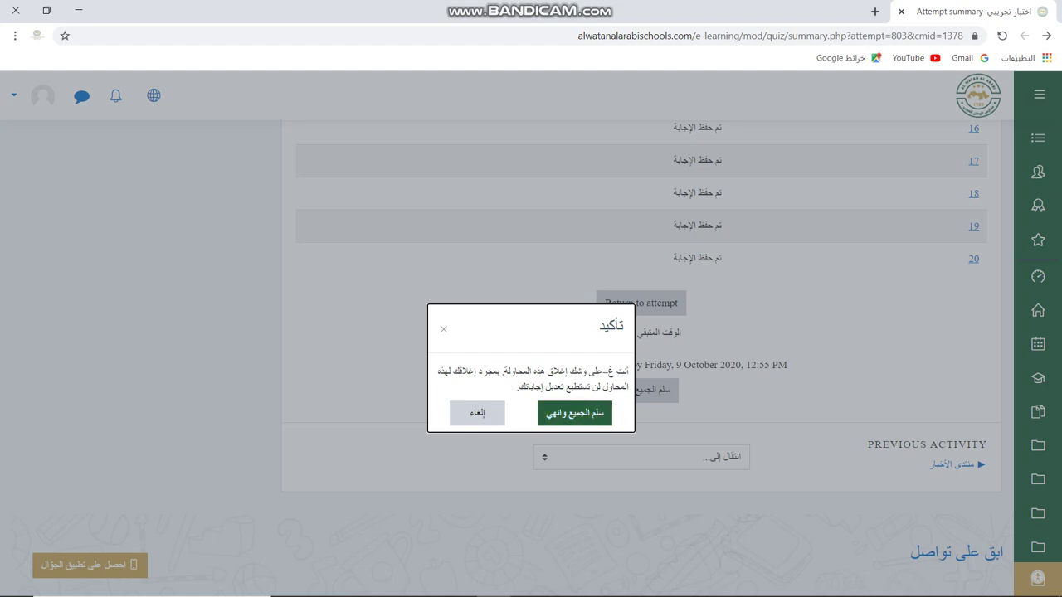
{"action": "left_click", "coordinate": [575, 414]}
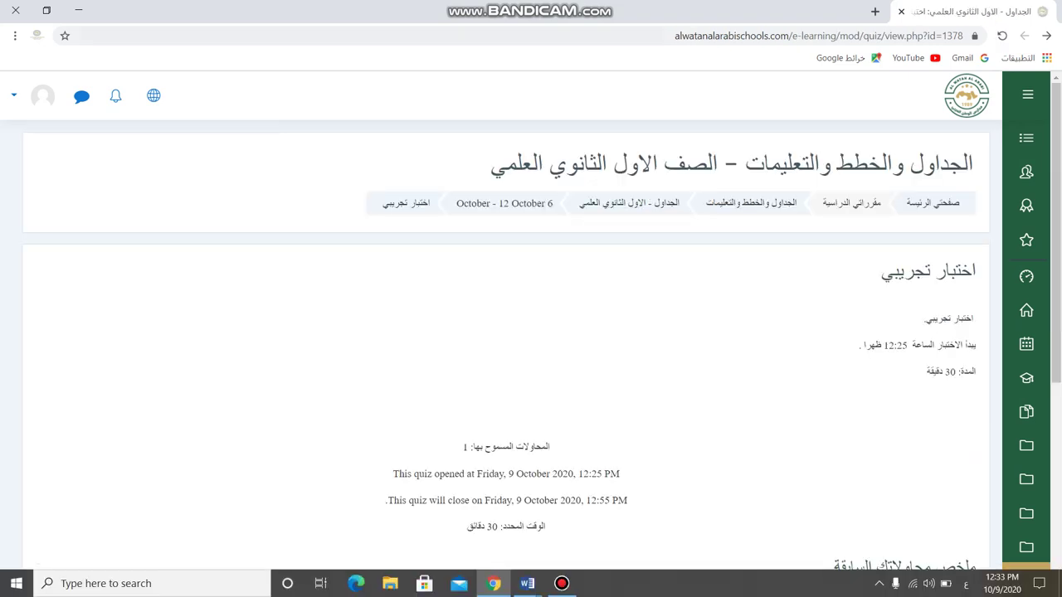
Minimise Chrome and bring up the Bandicam recorder window.
{"action": "left_click", "coordinate": [78, 10]}
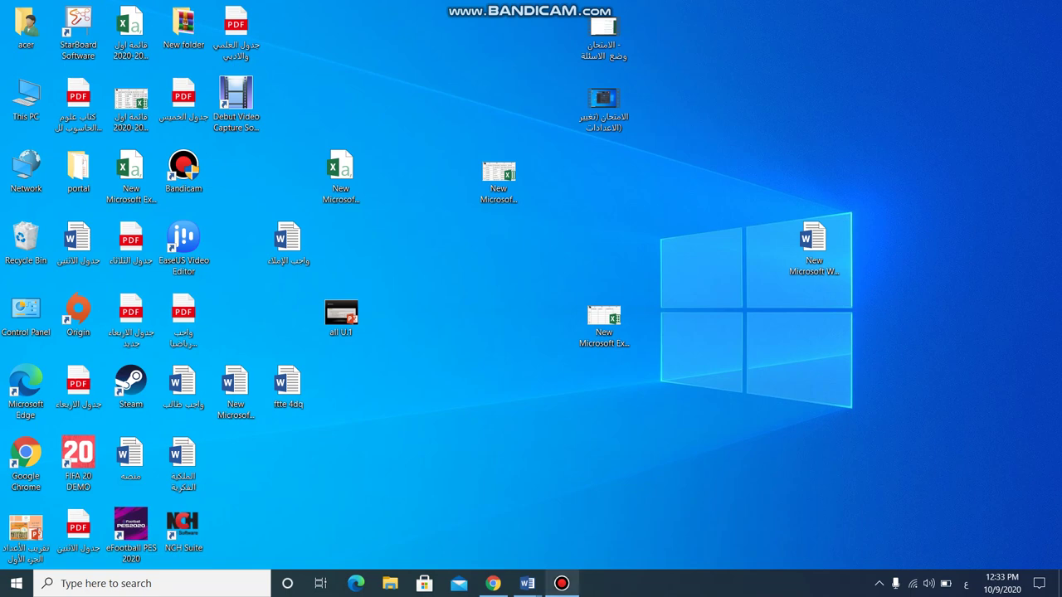
{"action": "left_click", "coordinate": [561, 583]}
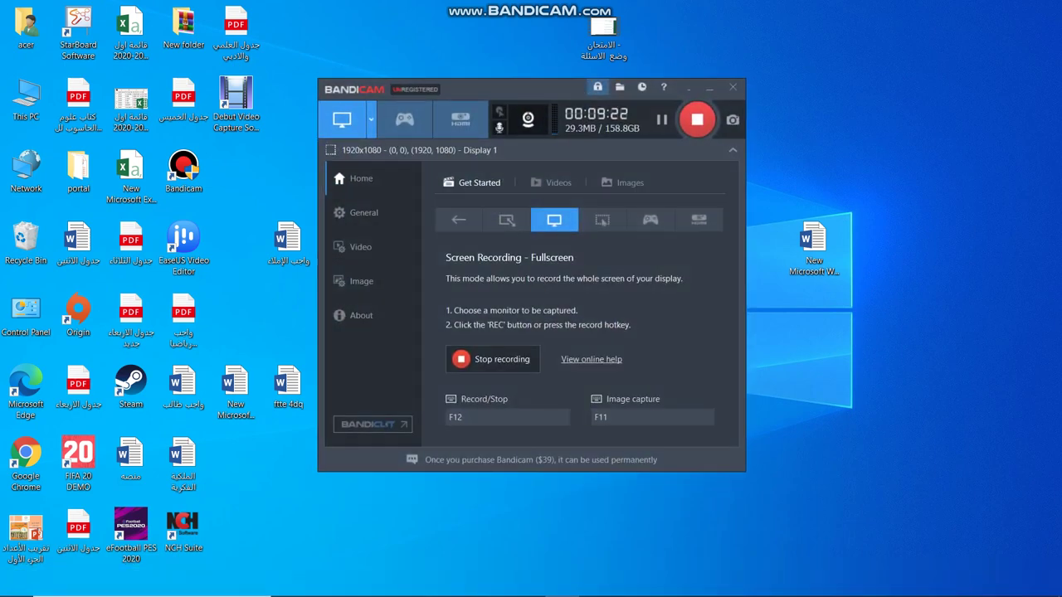